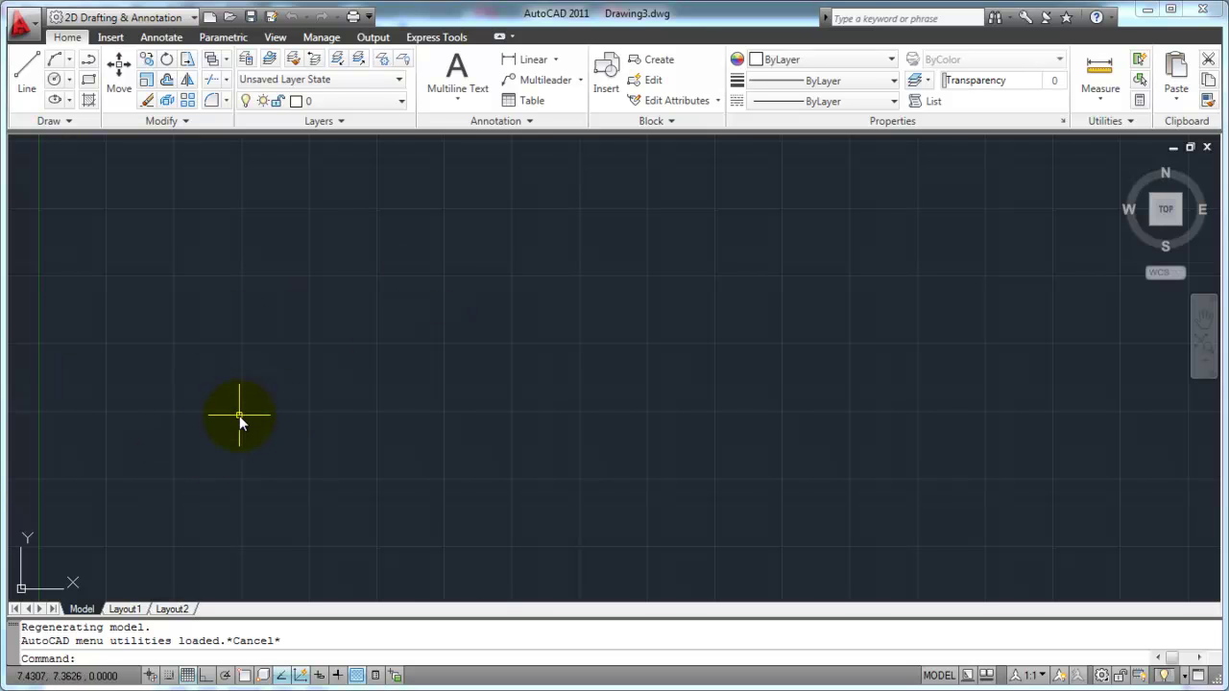
Step: Draw a single vertical line near the middle of the drawing area with Ortho mode turned on
text(l)
key(Return)
click(426, 461)
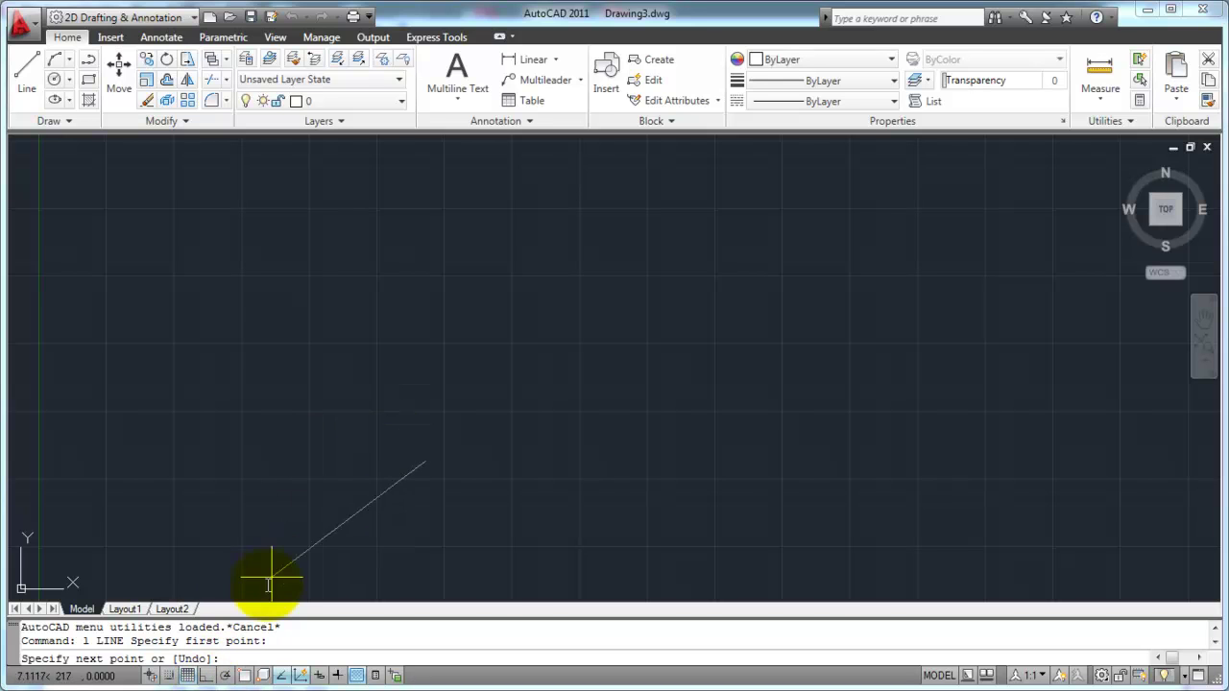
key(F8)
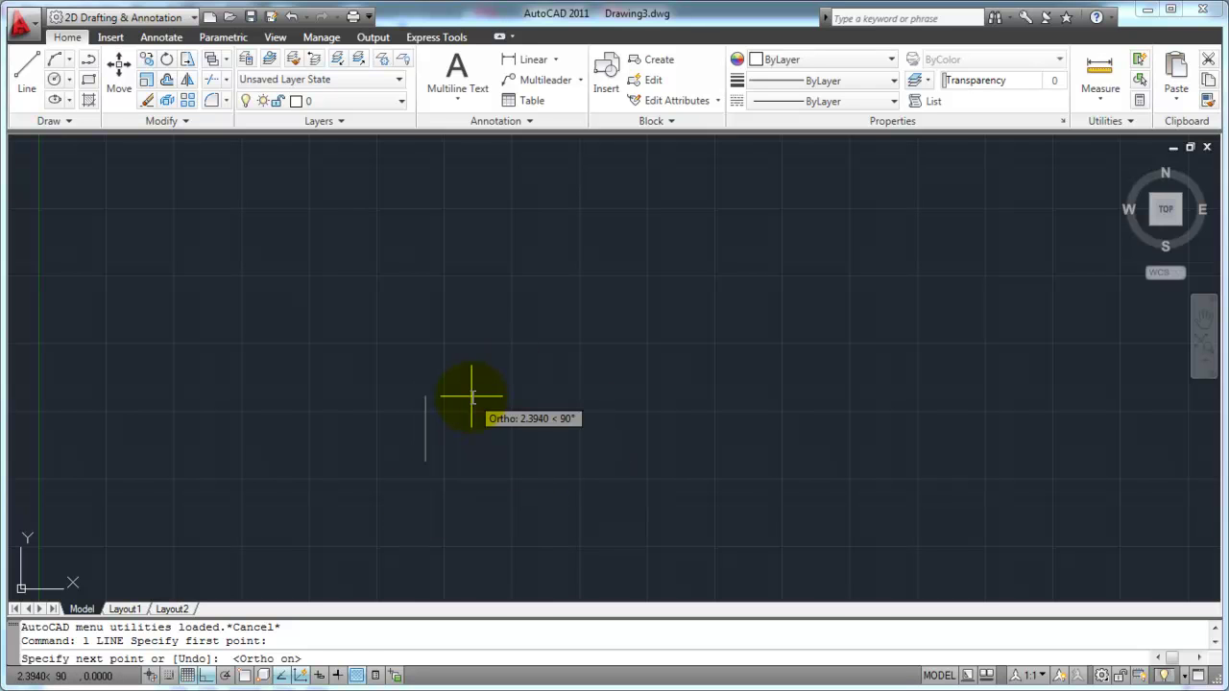
key(F8)
key(F8)
key(F8)
key(F8)
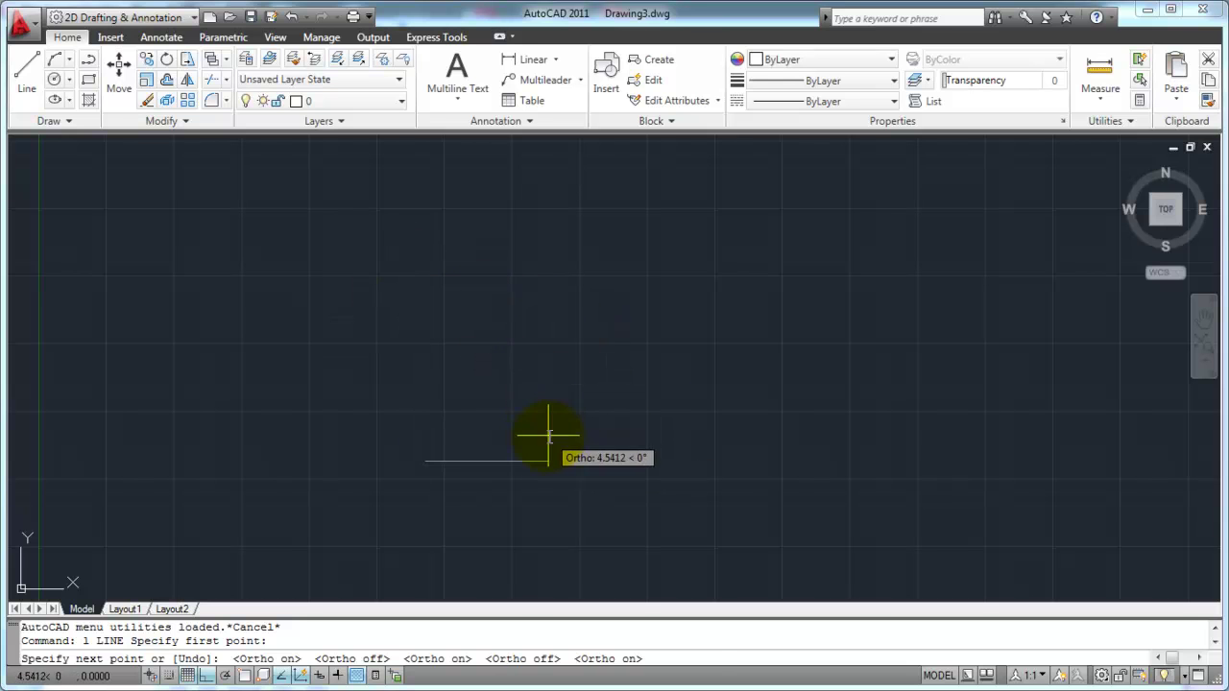
key(F8)
key(F8)
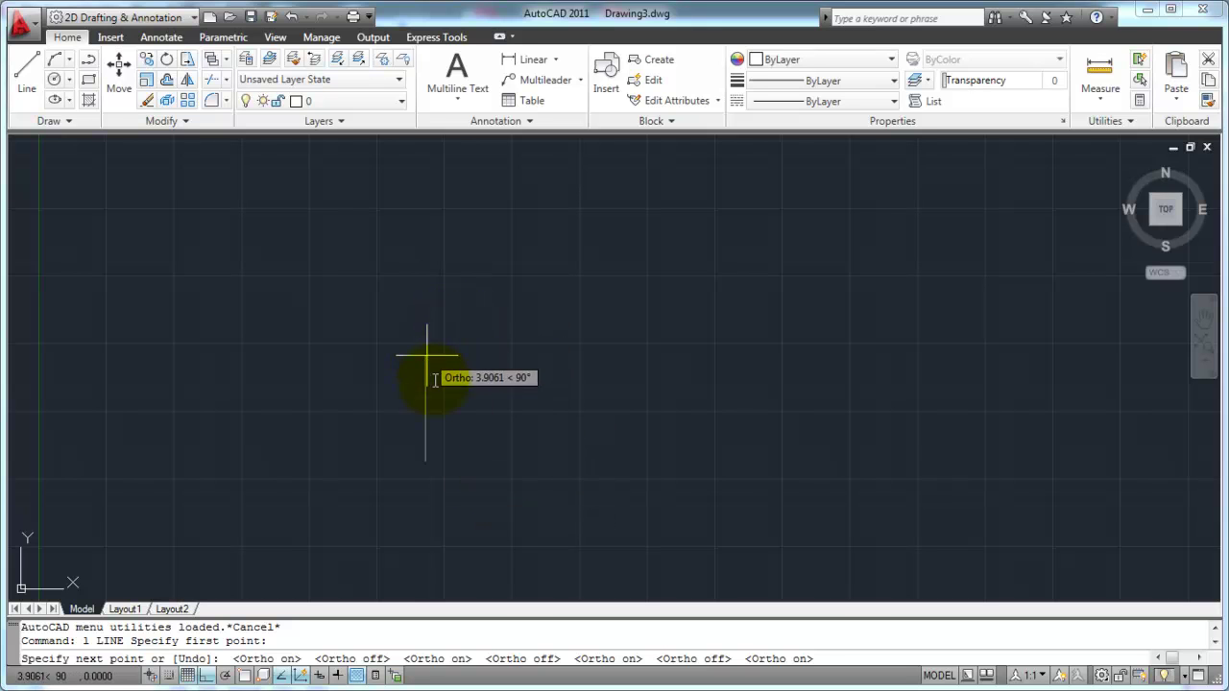
click(434, 307)
key(Return)
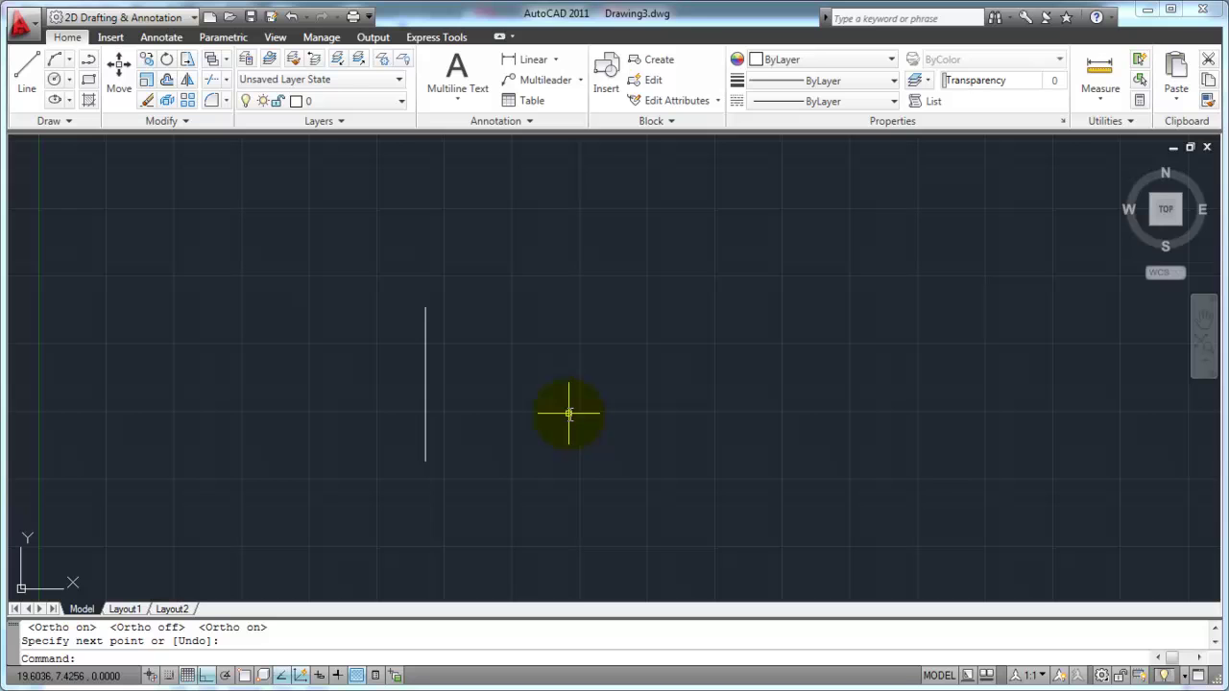
Step: Draw a second, taller vertical line to the right of the first, starting at about the same base level
text(l)
key(Return)
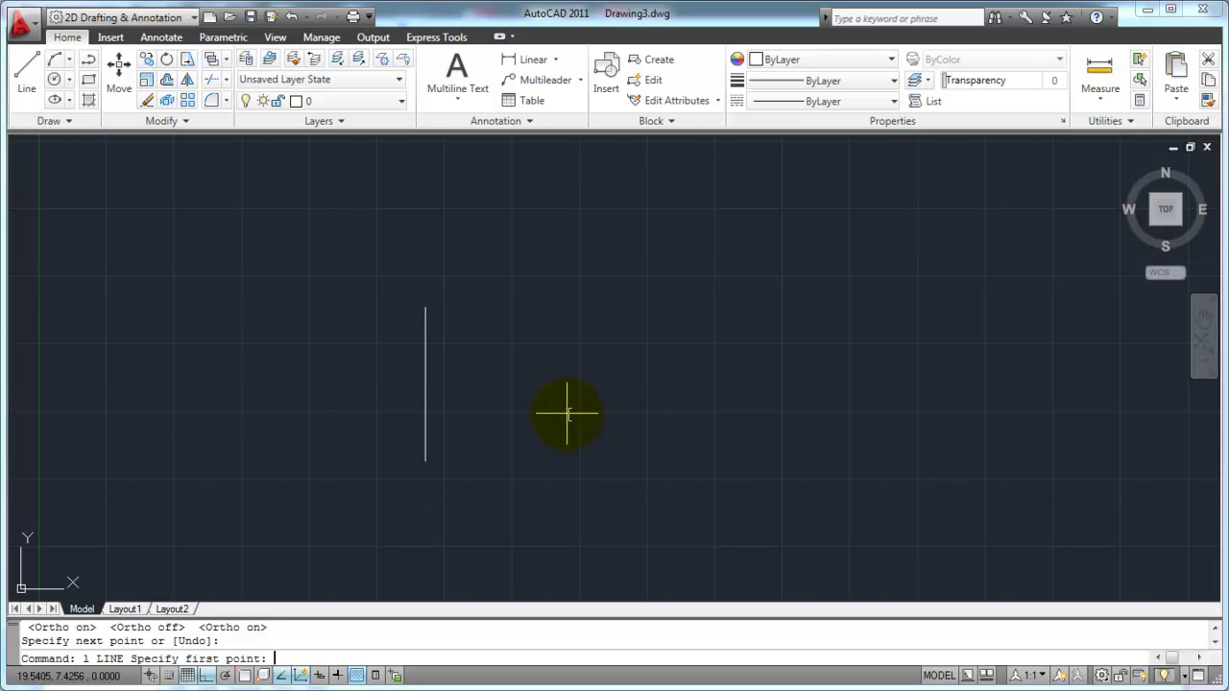
click(588, 466)
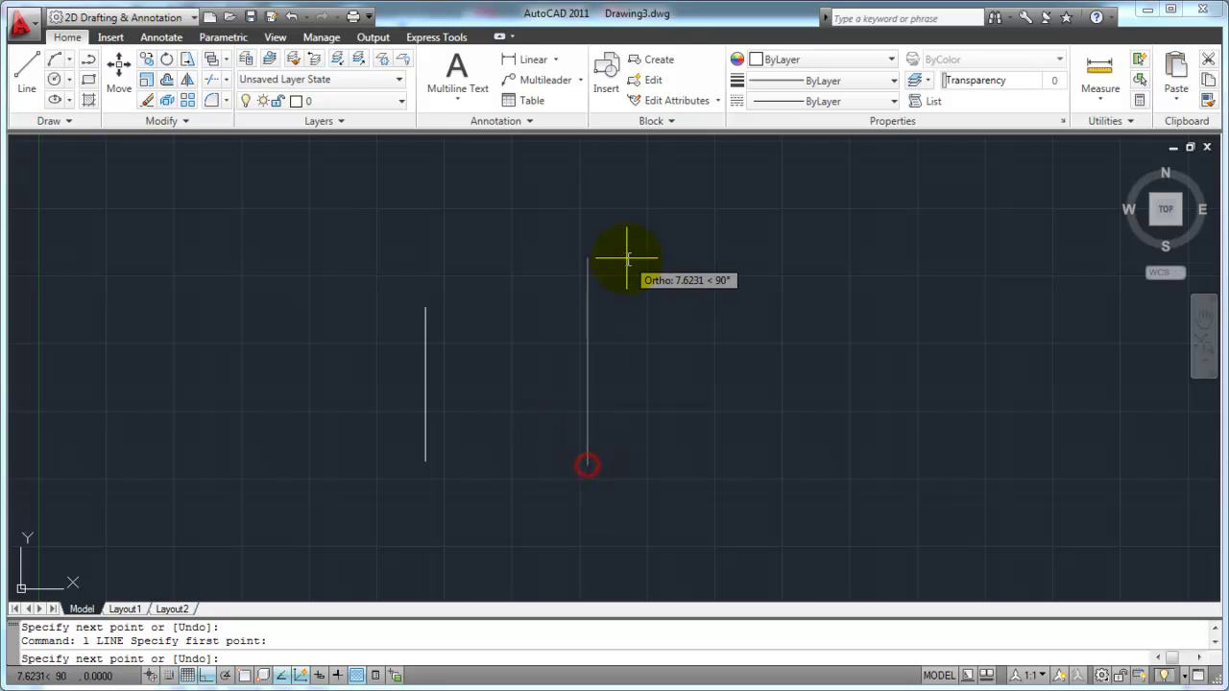
click(586, 248)
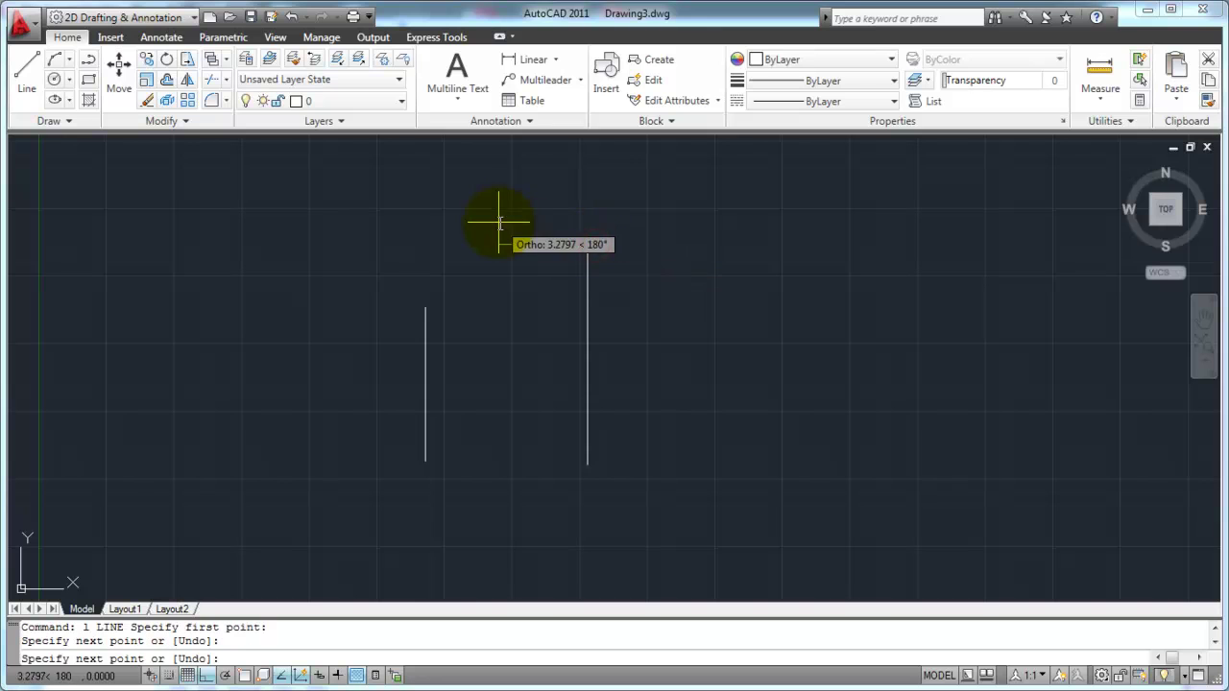
key(Return)
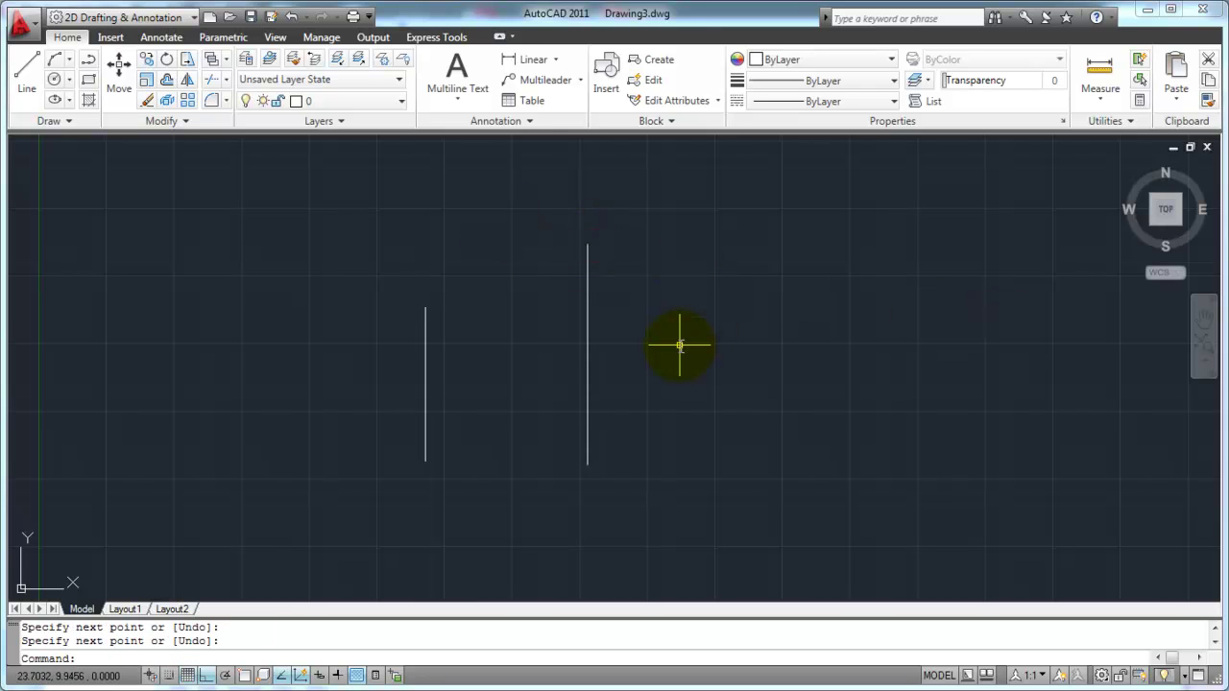
Step: Turn Ortho off and draw a sloped line by eye between the upper ends of the two vertical lines, without object snaps
key(F8)
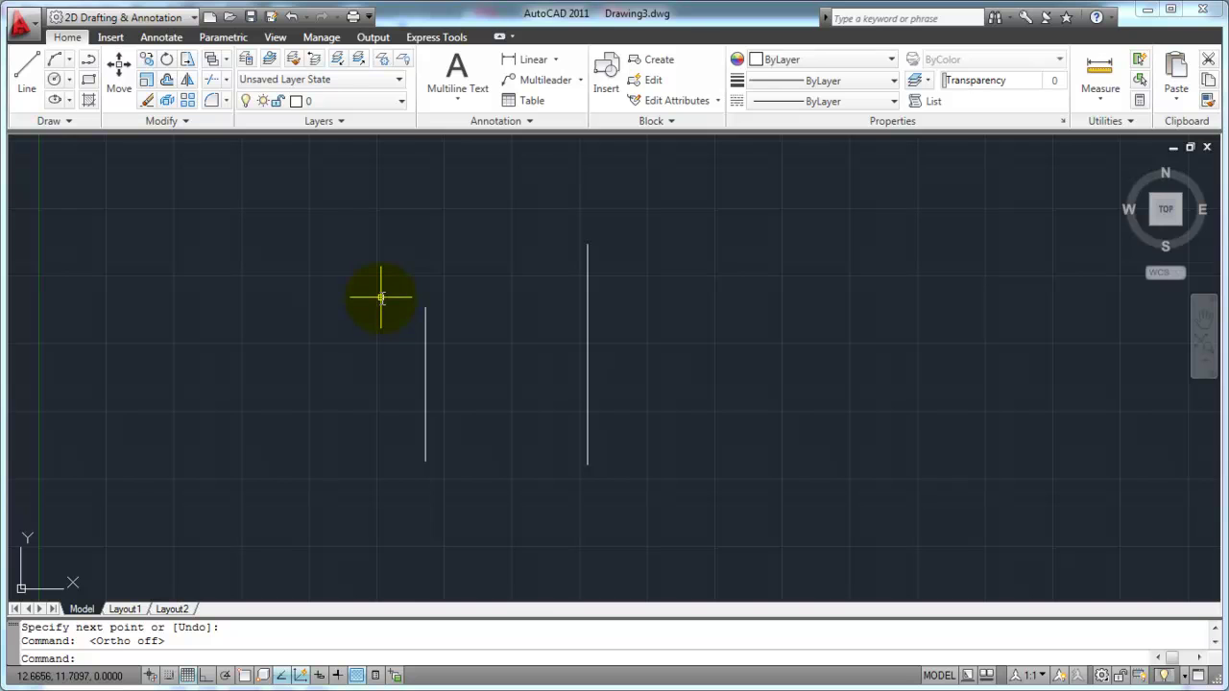
text(l)
key(Return)
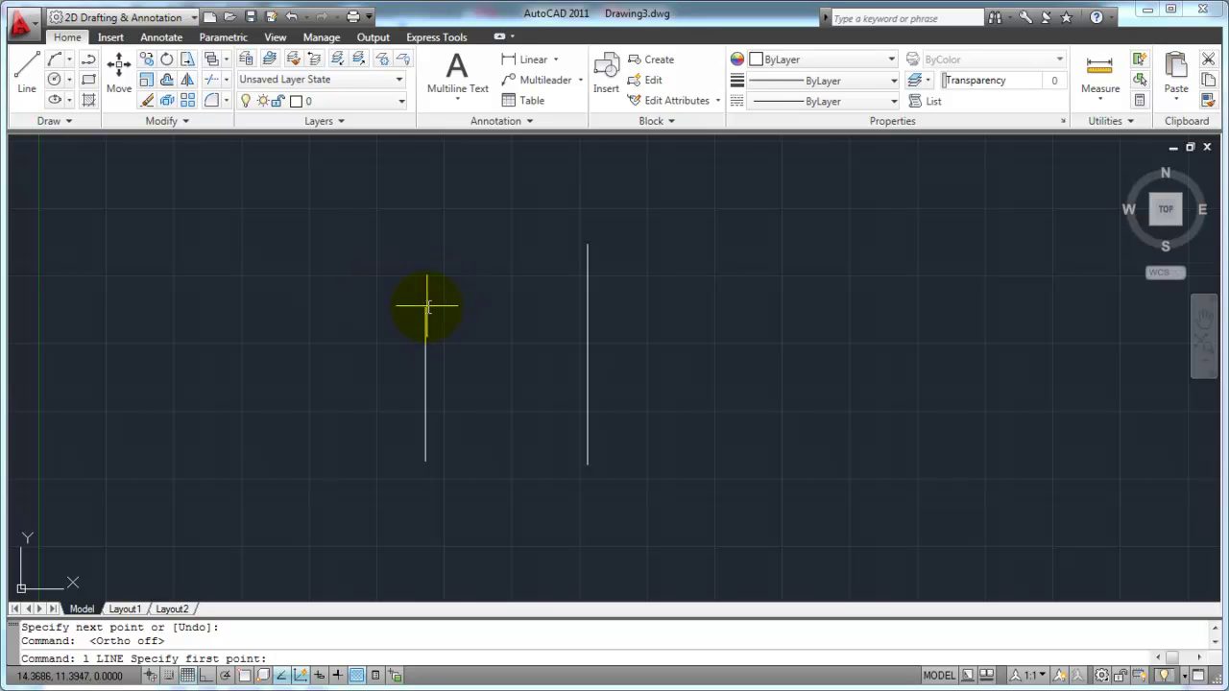
click(425, 309)
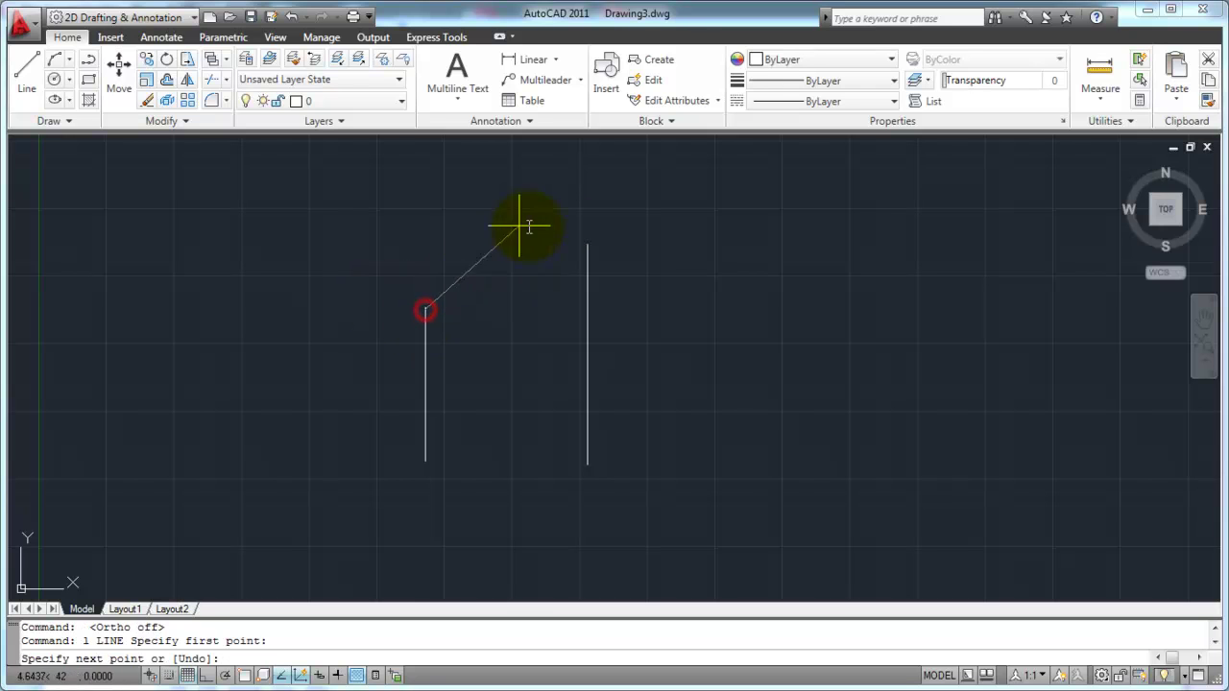
click(589, 242)
key(Return)
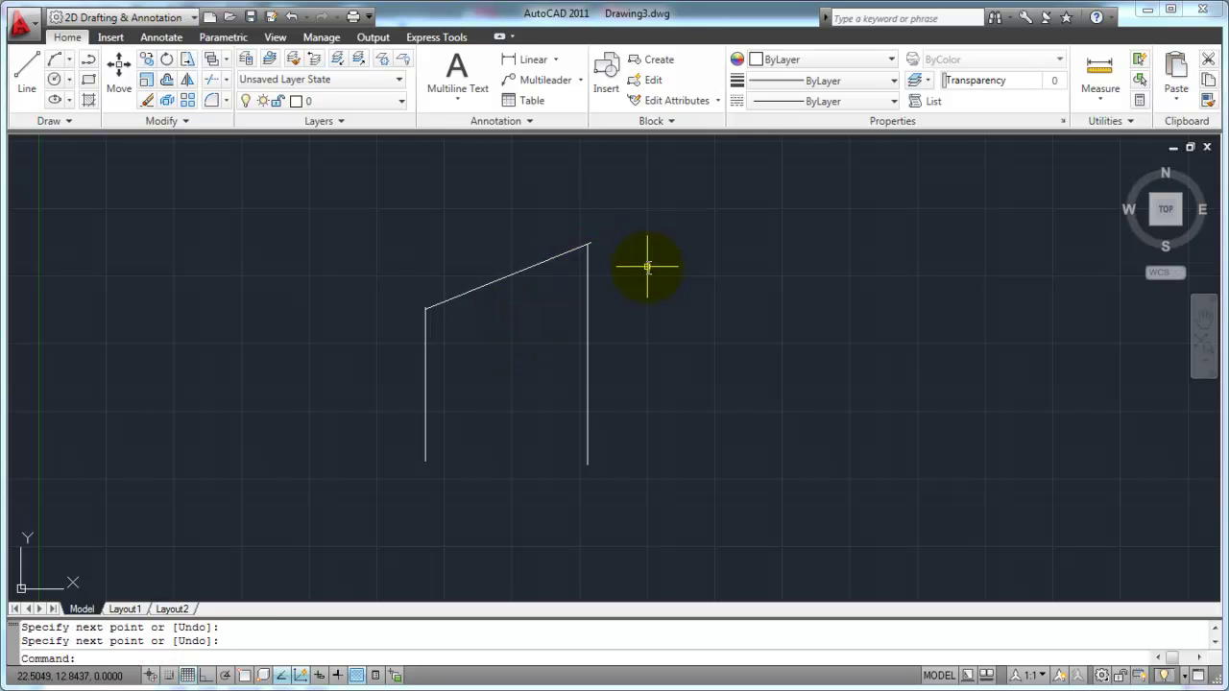
Step: Examine up close whether the sloped line really meets the upper end of the shorter vertical line
text(z)
key(Return)
text(w)
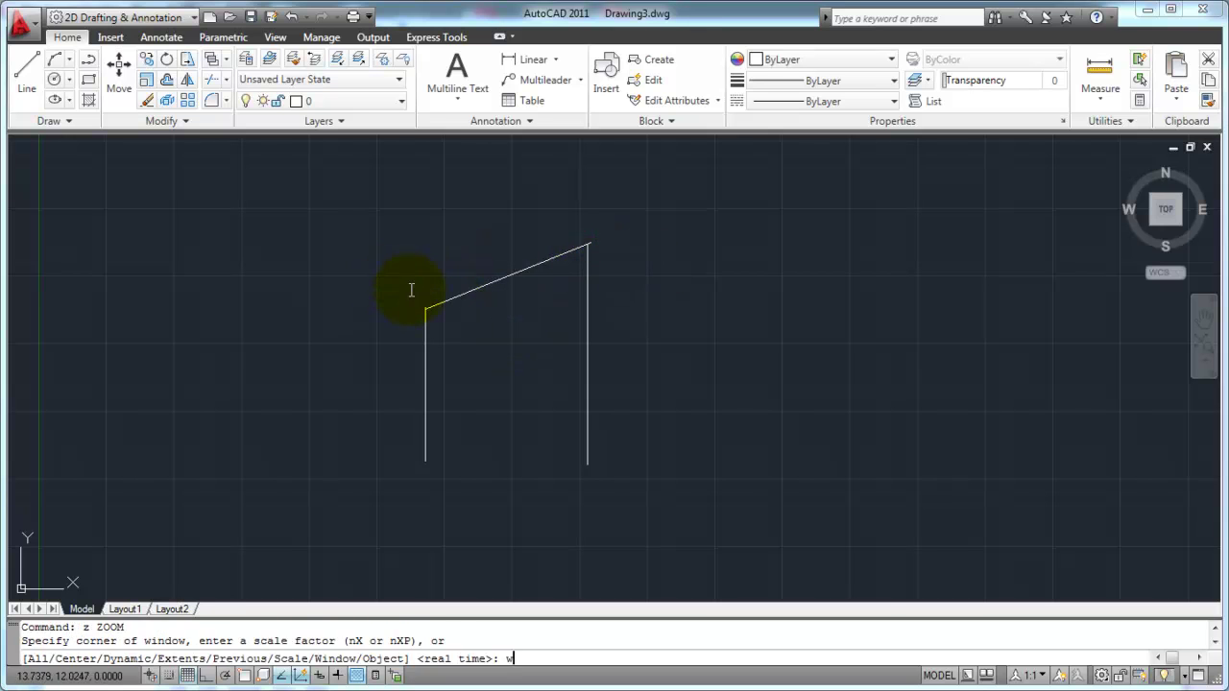
key(Return)
click(411, 299)
click(450, 324)
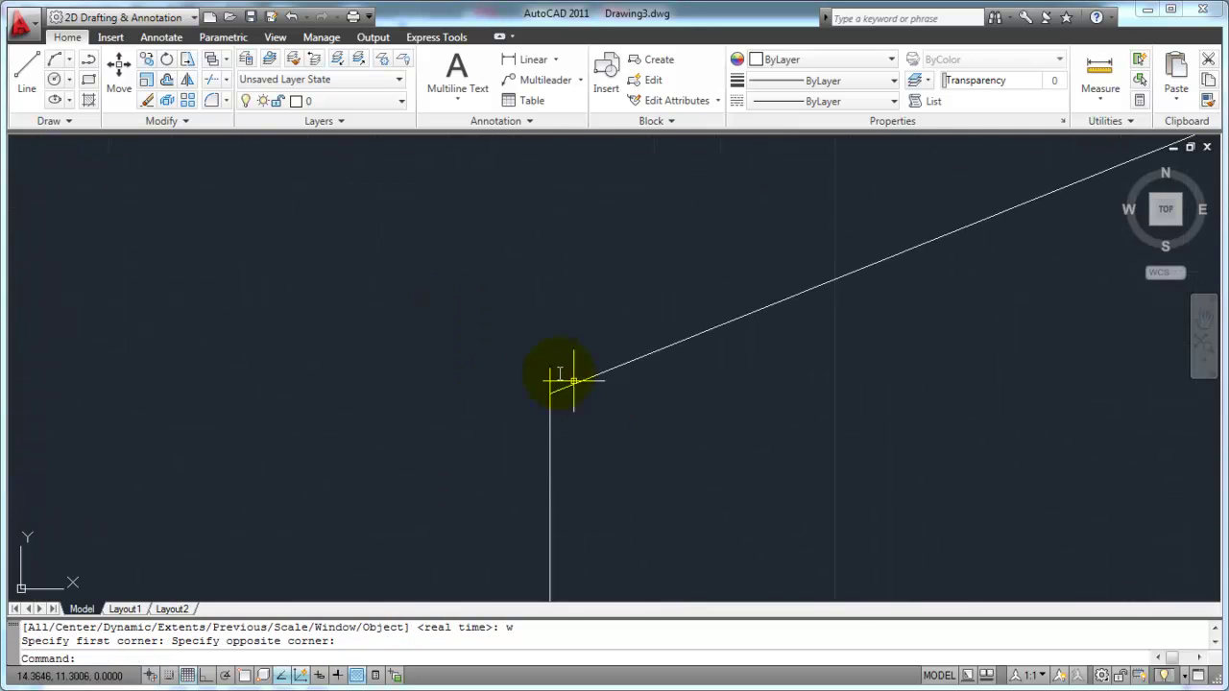
scroll(556, 387, up, 2)
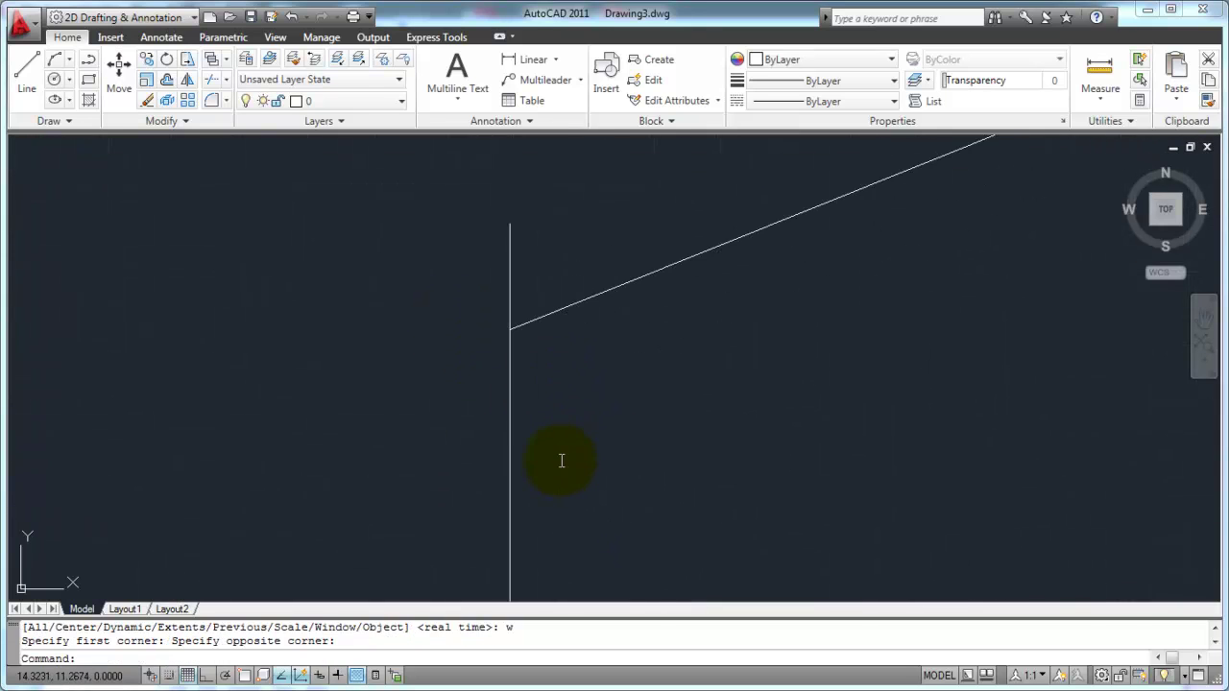
scroll(474, 393, up, 4)
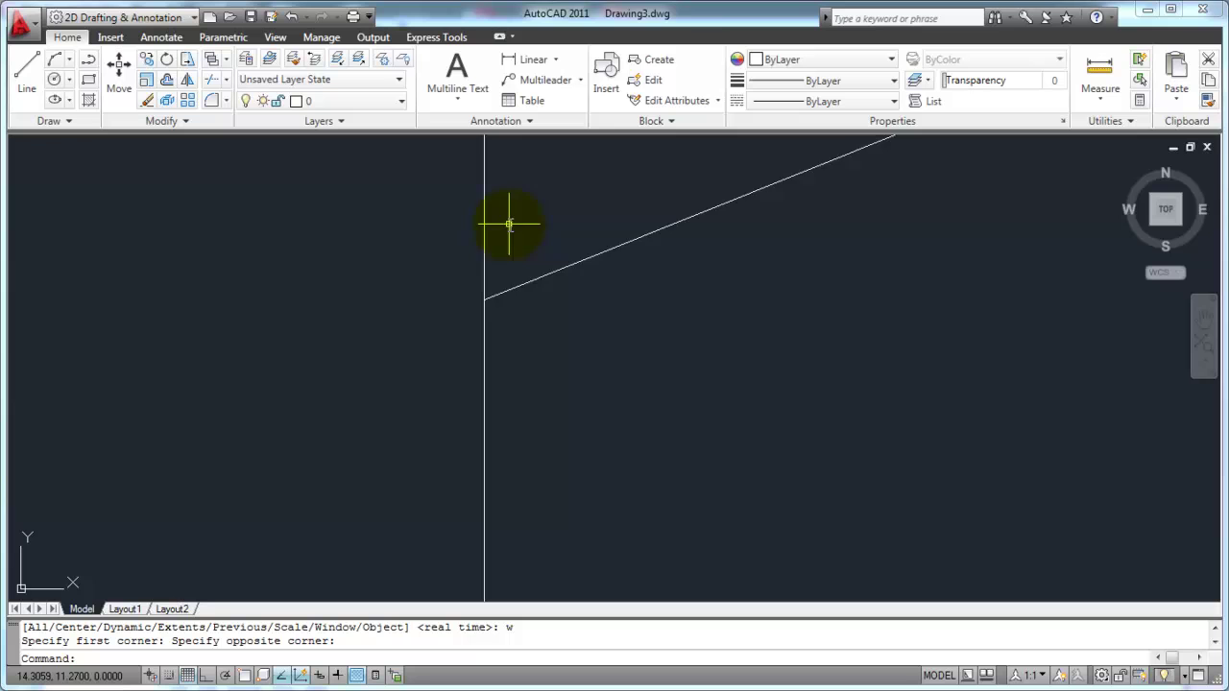
scroll(537, 282, up, 5)
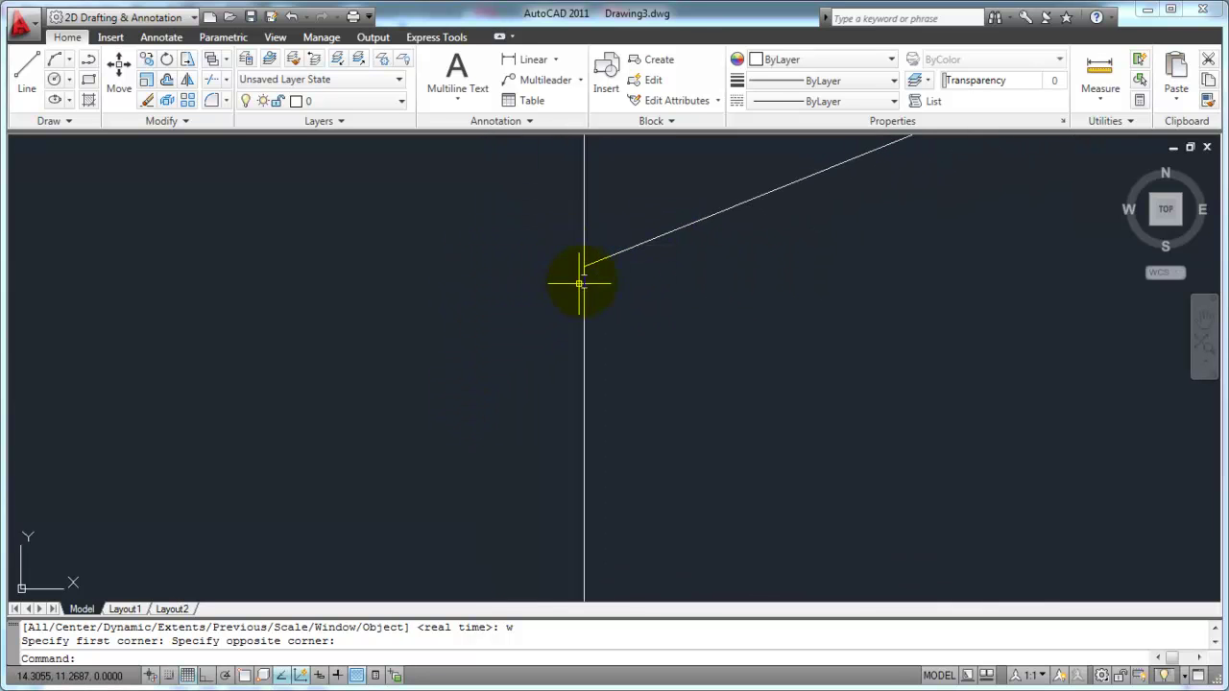
Step: Erase the sloped line between the two vertical lines
text(z)
key(Return)
mouse_move(598, 370)
middle_down()
mouse_move(574, 340)
mouse_move(616, 319)
mouse_move(523, 320)
middle_up()
text(e)
key(Return)
scroll(540, 285, up, 3)
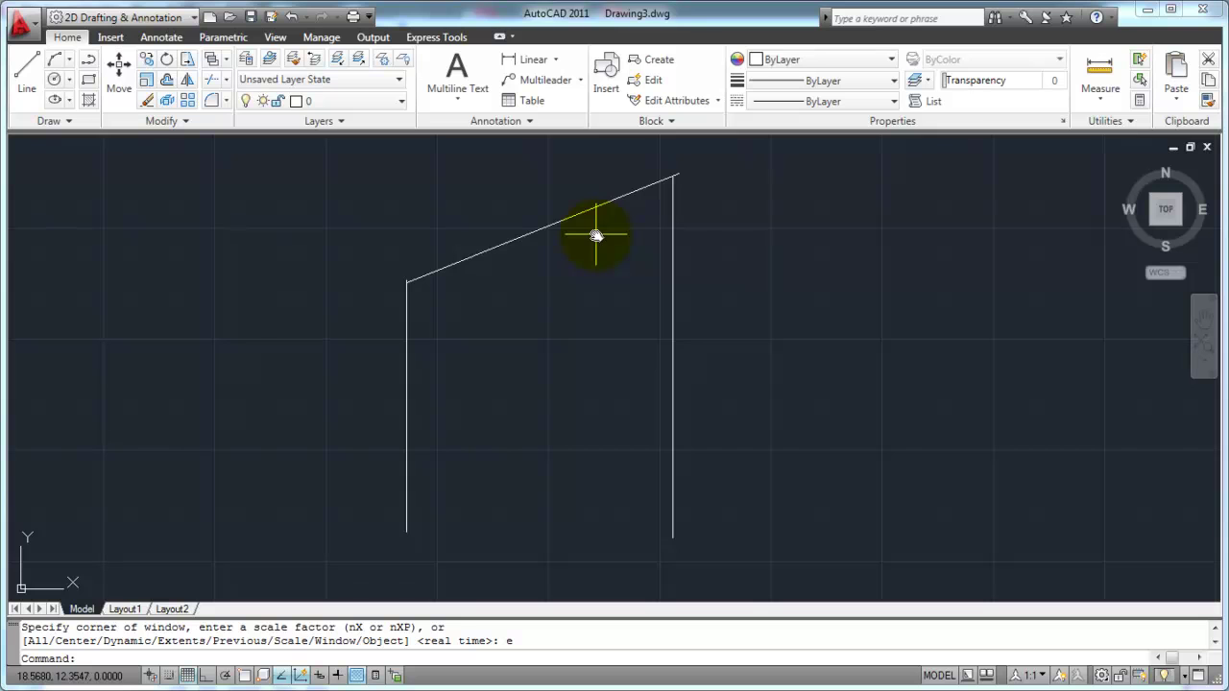
text(e)
key(Return)
click(519, 233)
click(444, 279)
key(Return)
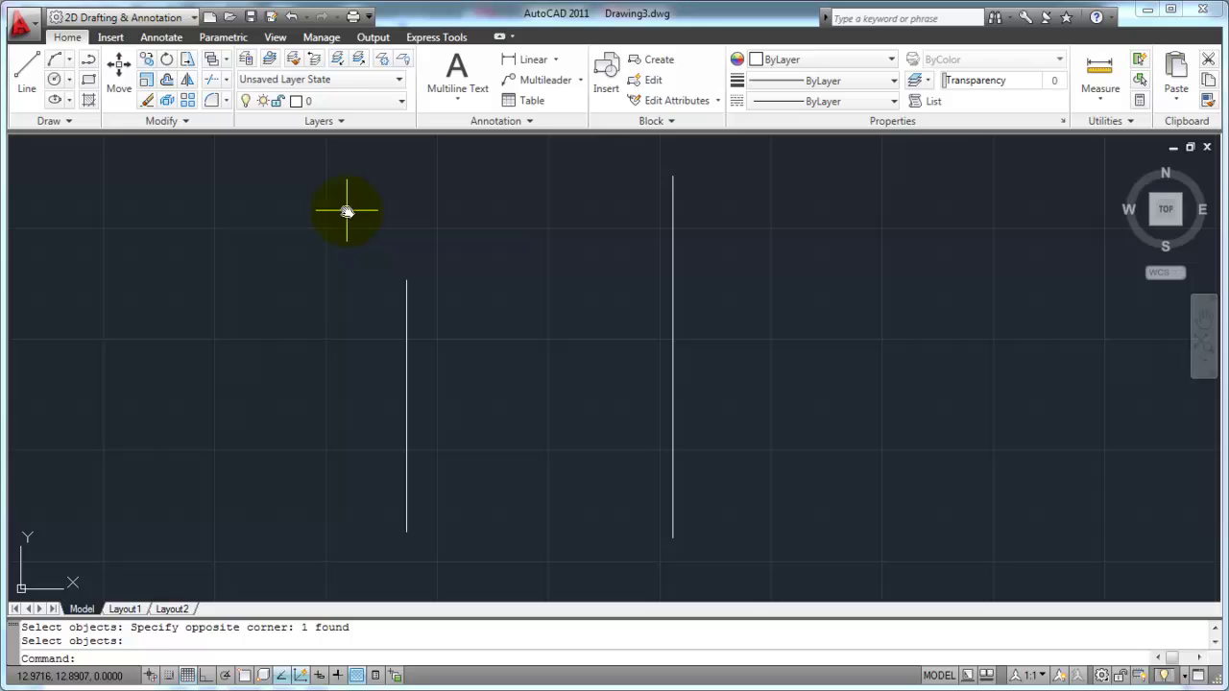
Step: Draw a sloped line joining the upper ends of the two vertical lines, using one-time Endpoint snaps for both points
text(l)
key(Return)
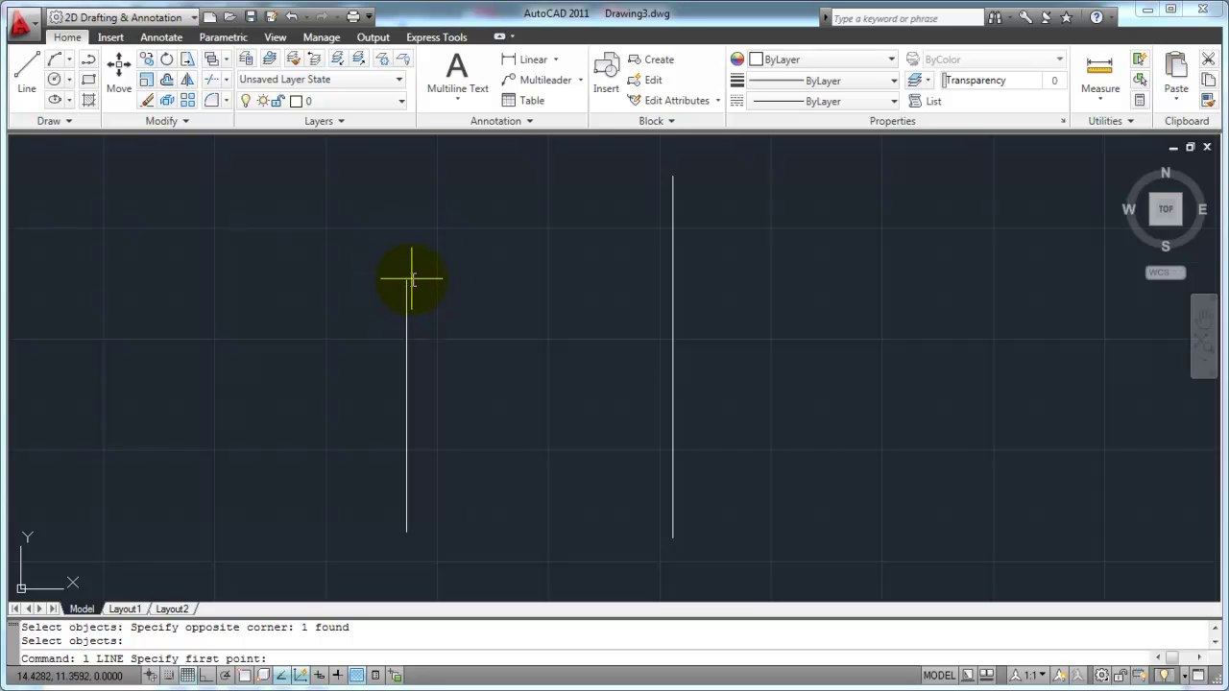
shift+right_click(347, 210)
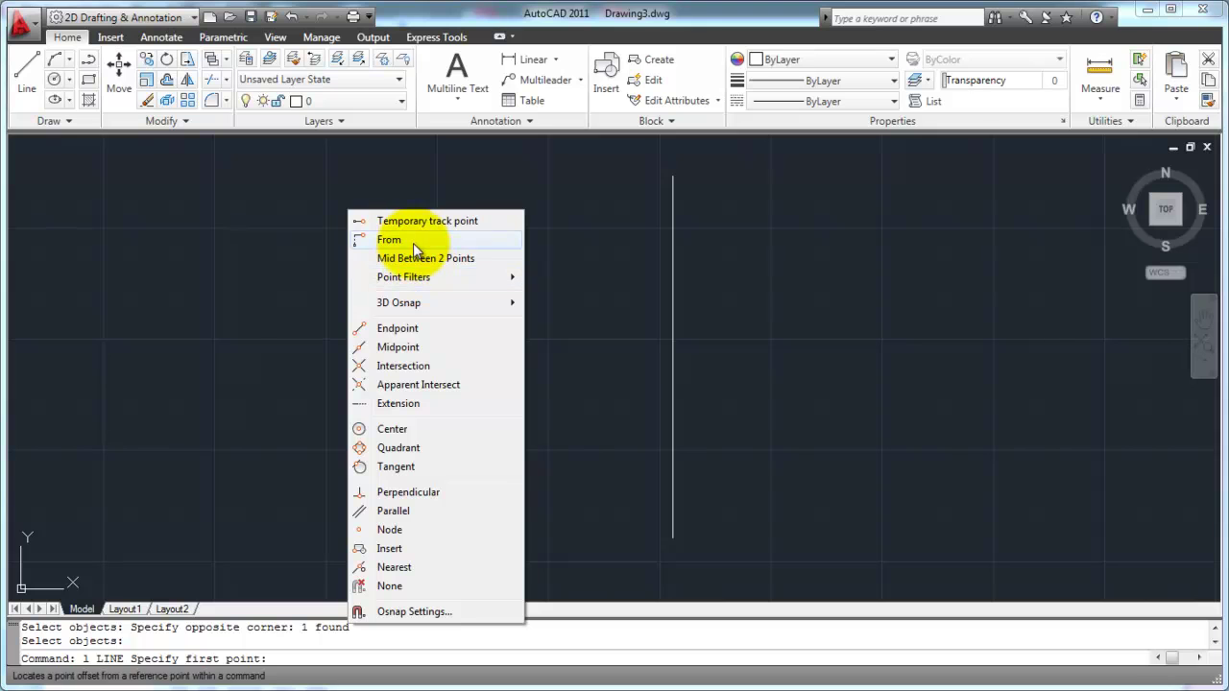
mouse_move(410, 305)
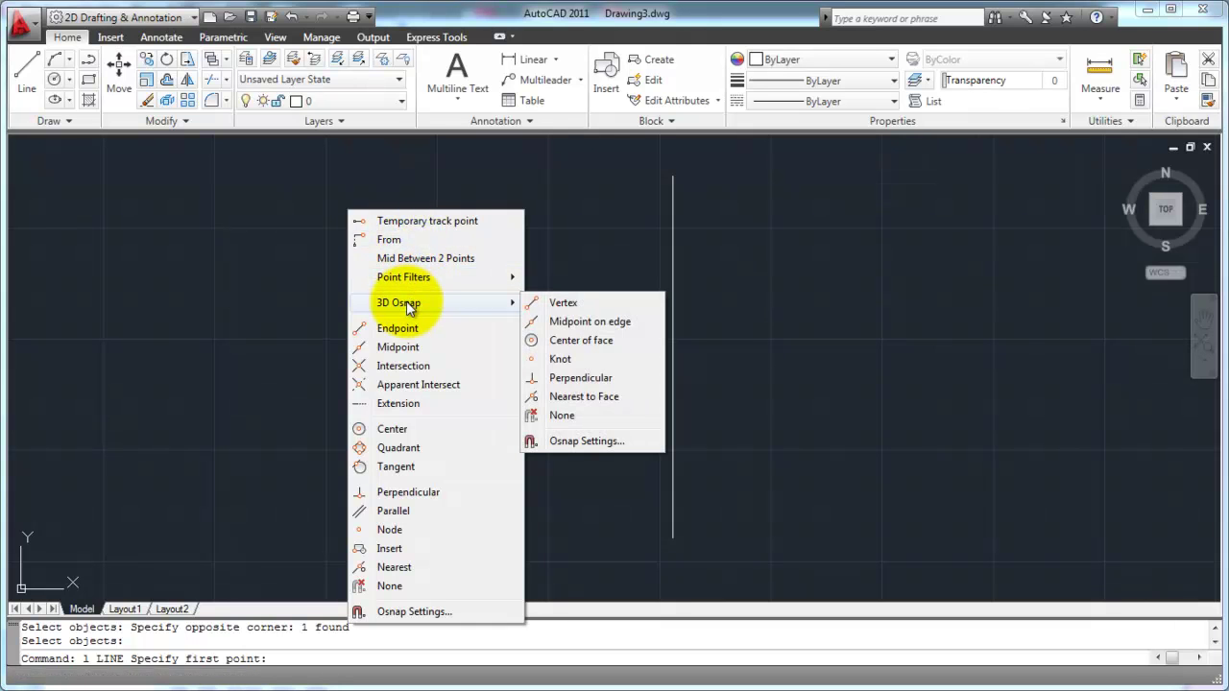
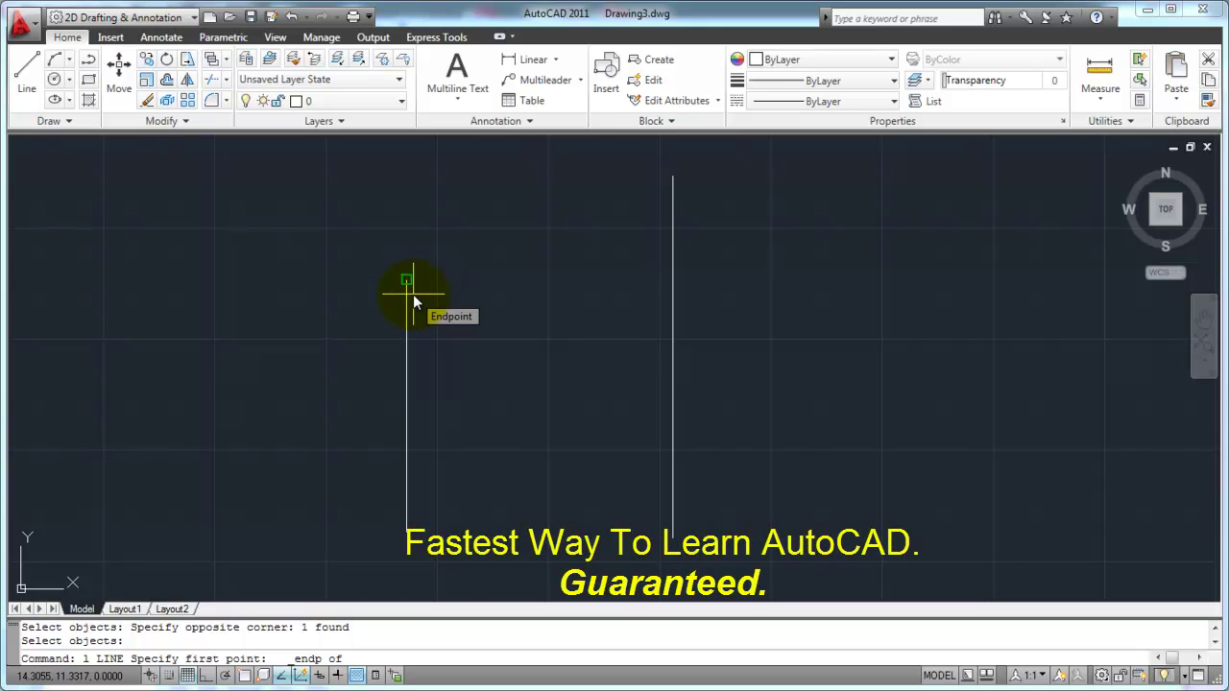
click(414, 299)
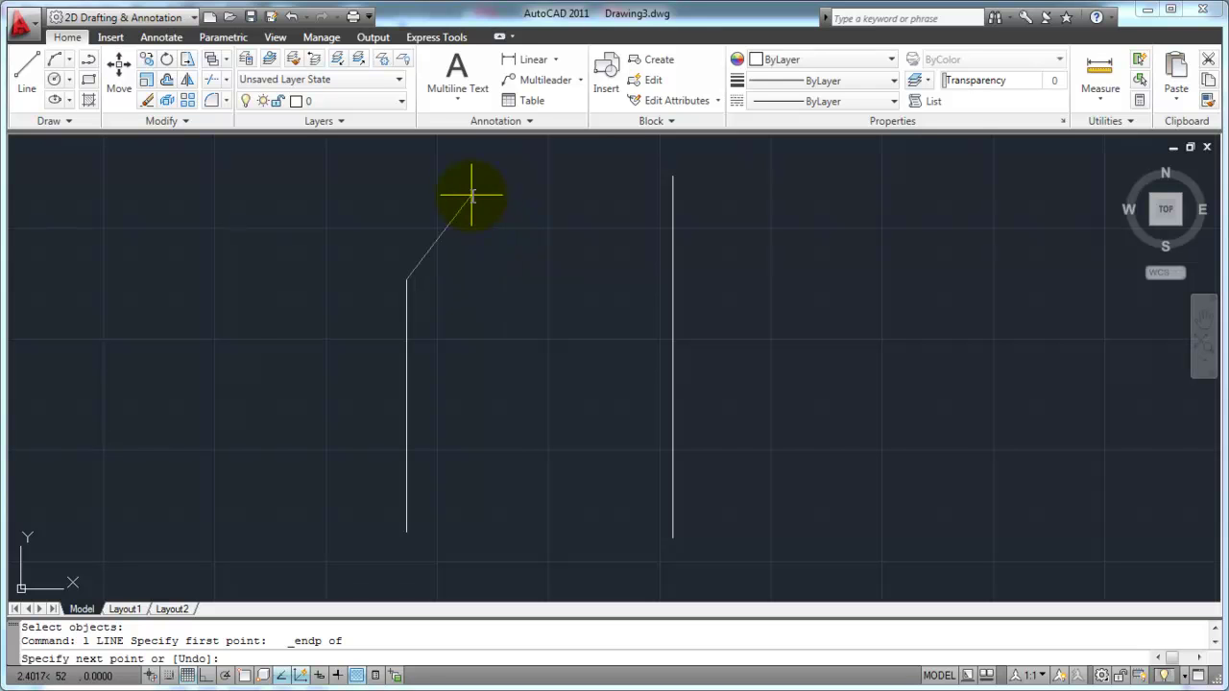
shift+right_click(520, 184)
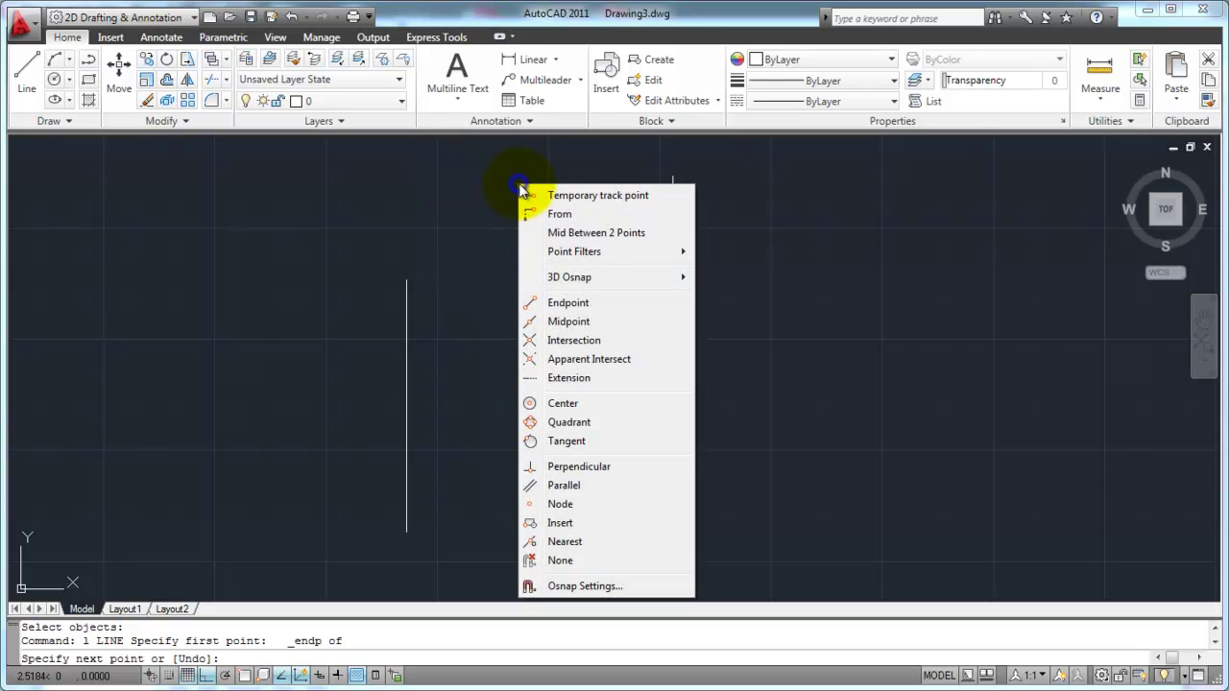
click(573, 305)
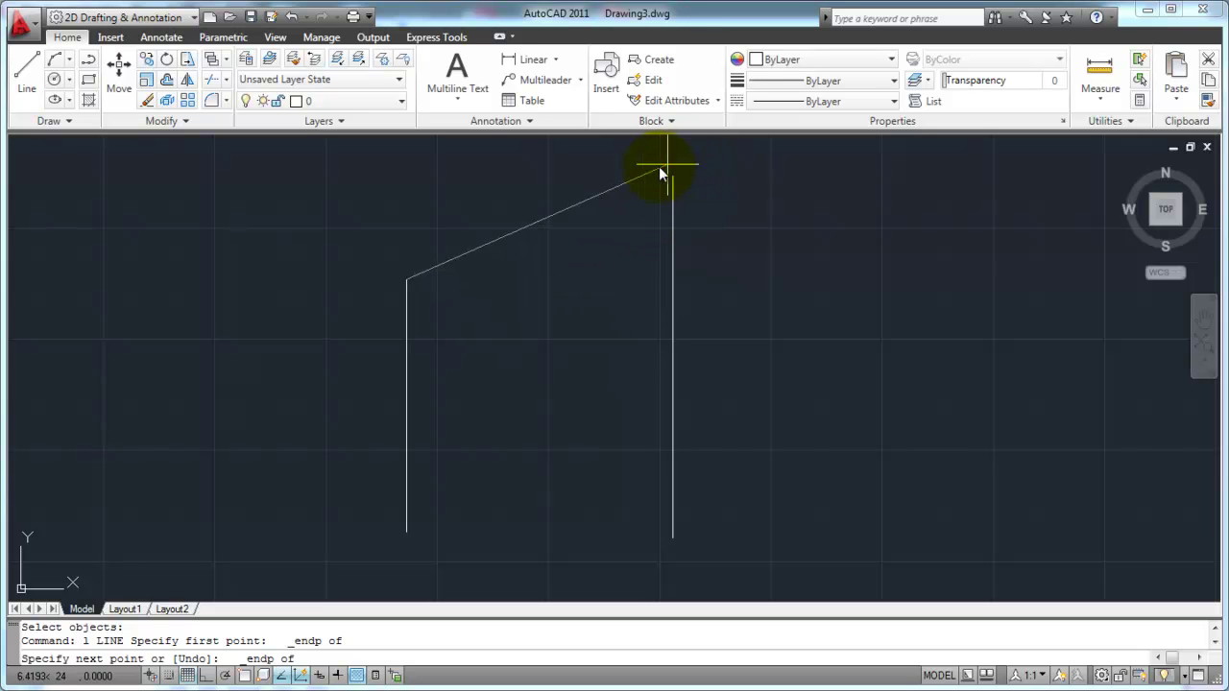
click(674, 227)
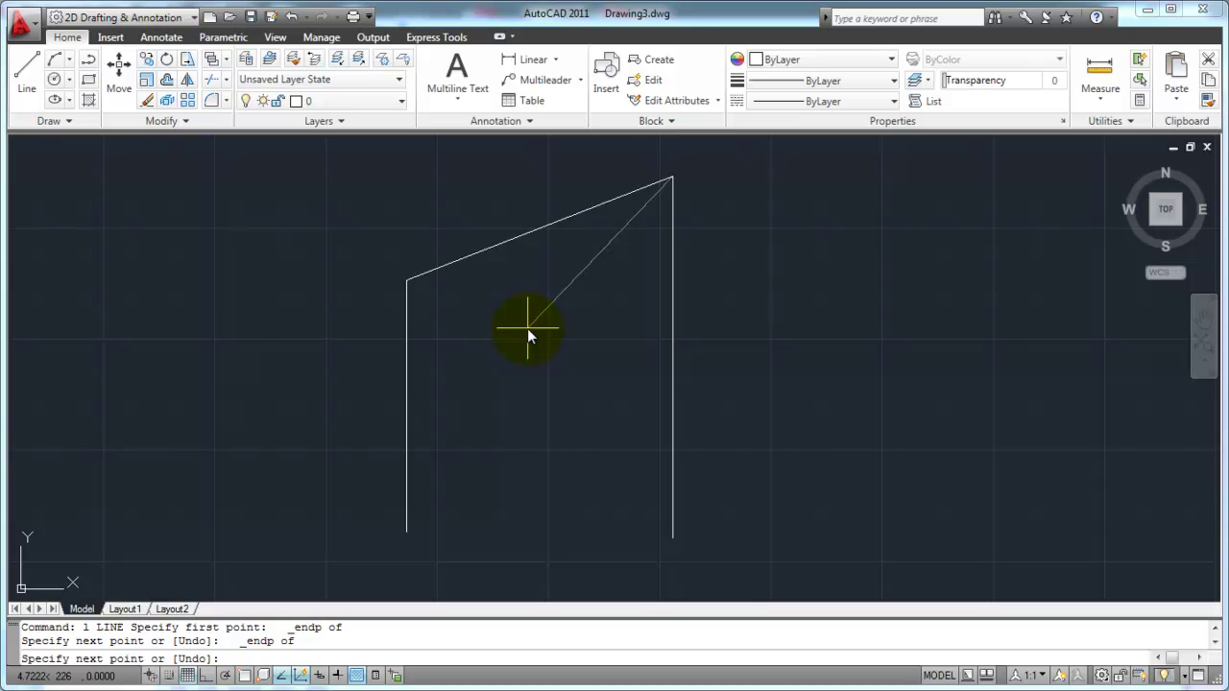
key(Return)
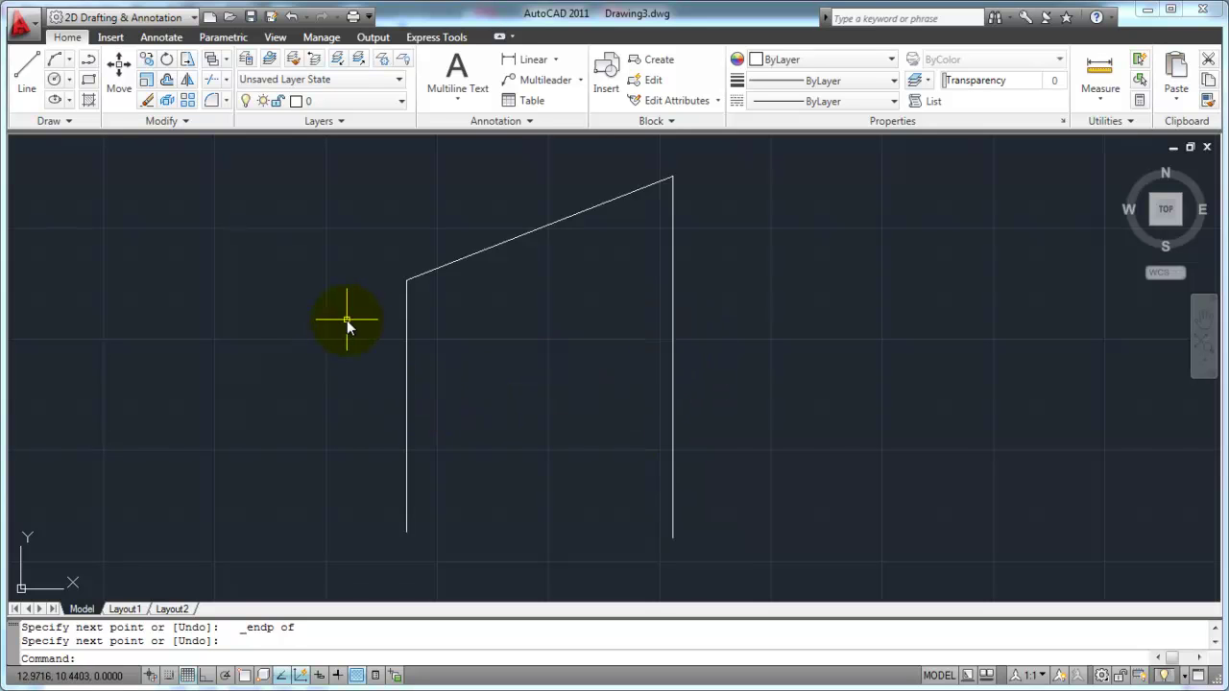
Step: Draw a line joining the midpoints of the two vertical lines, using one-time Midpoint snaps for both points
text(l)
key(Return)
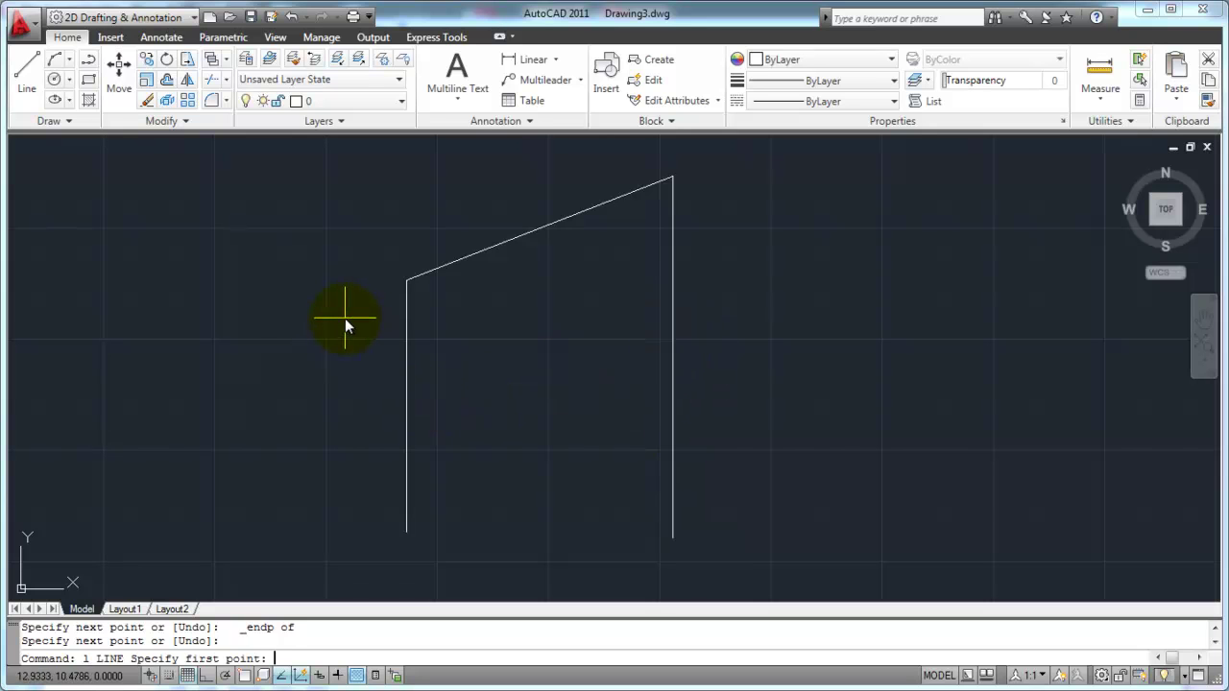
key(F8)
shift+right_click(304, 368)
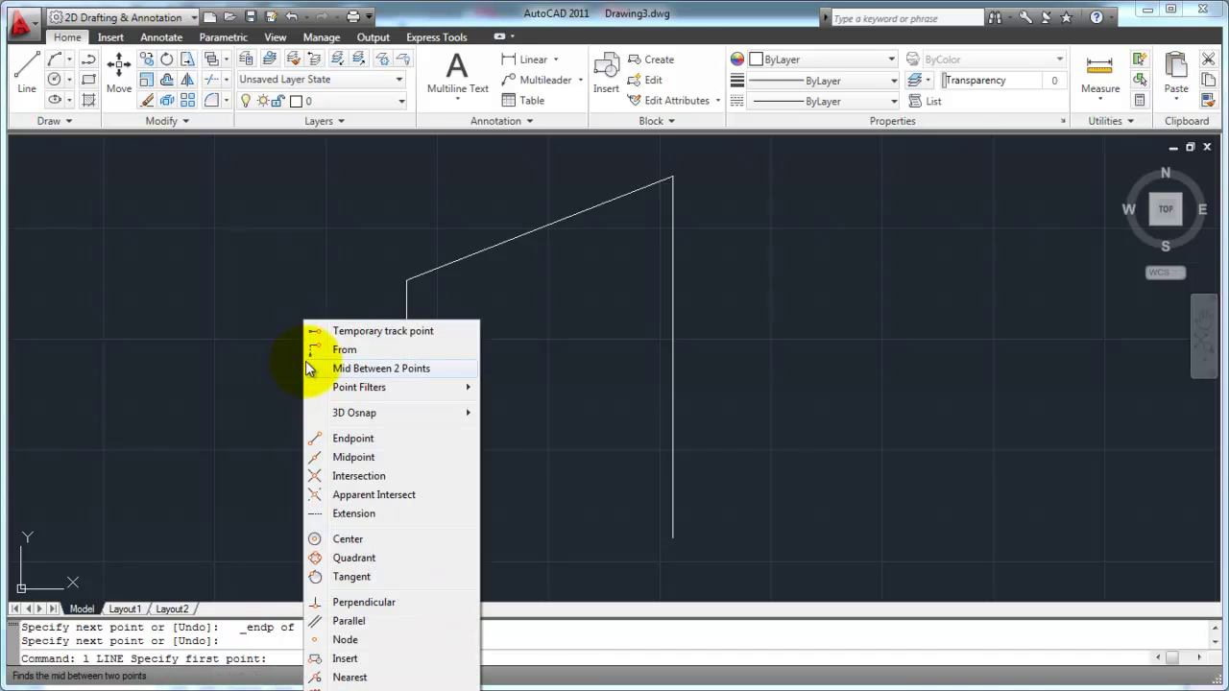
click(360, 458)
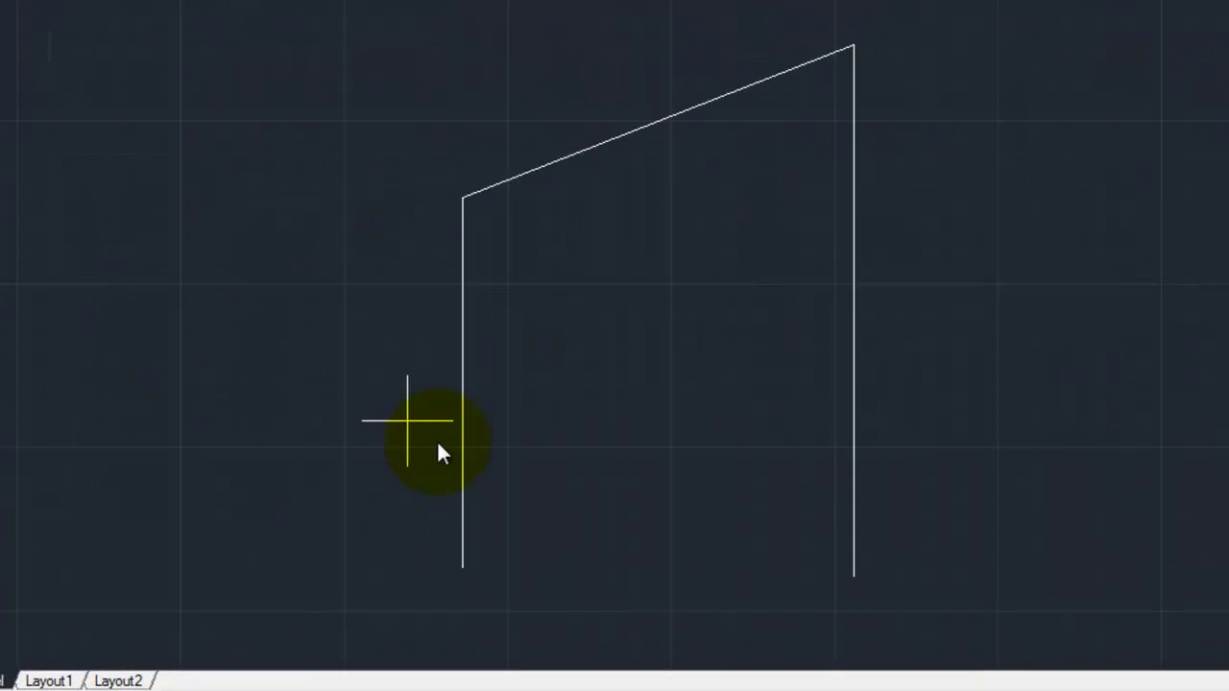
click(465, 346)
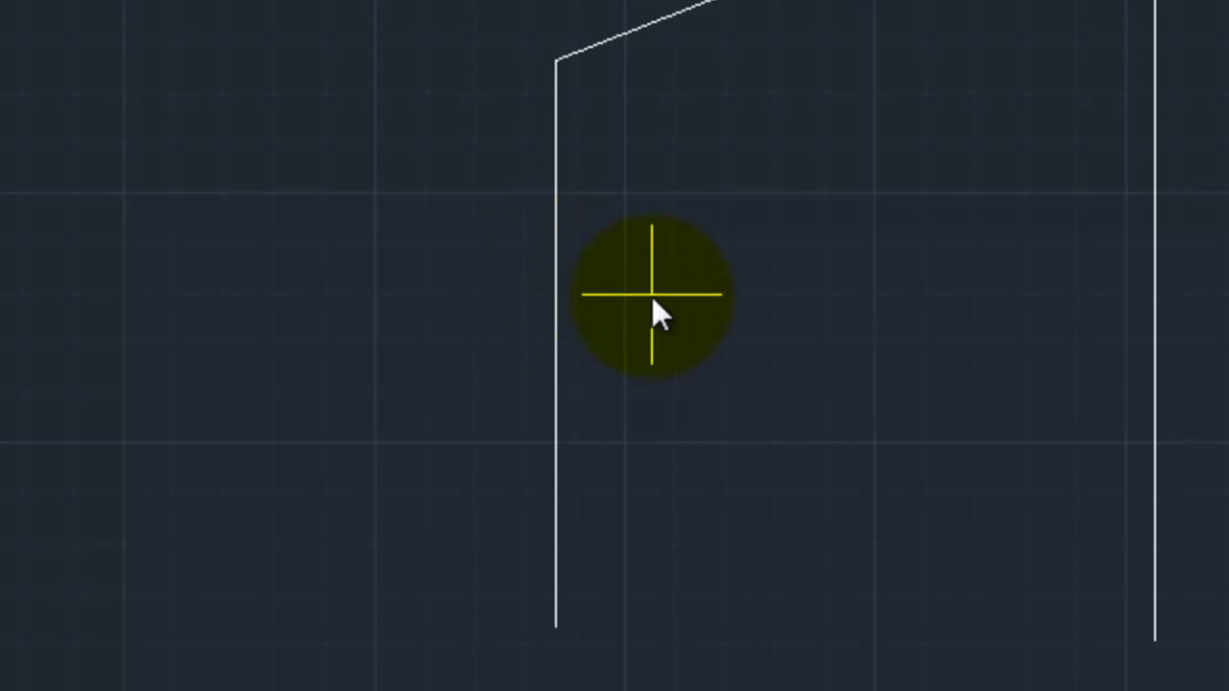
click(572, 384)
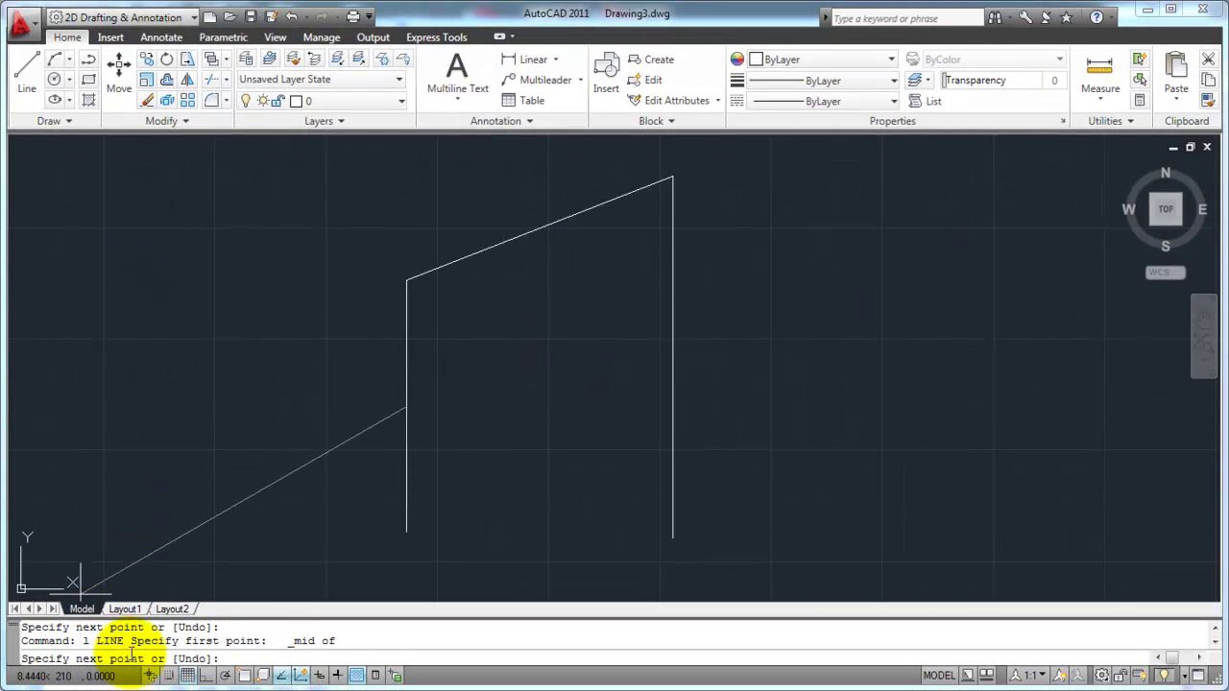
key(F8)
shift+right_click(563, 280)
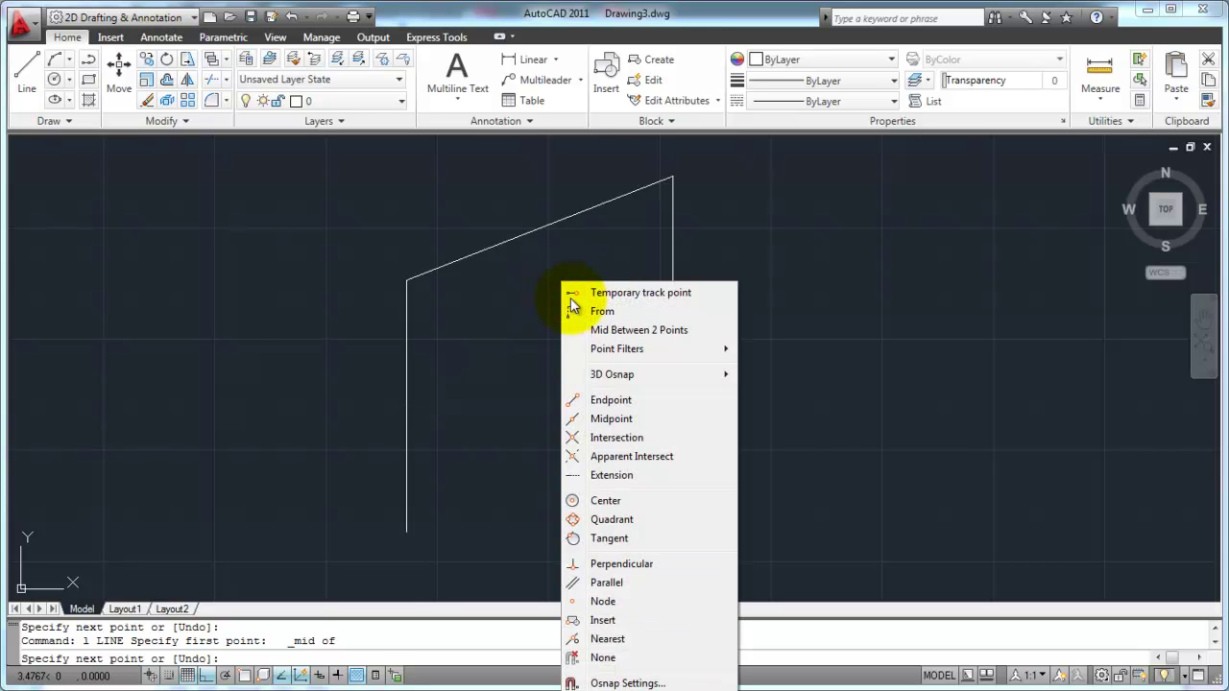
click(606, 420)
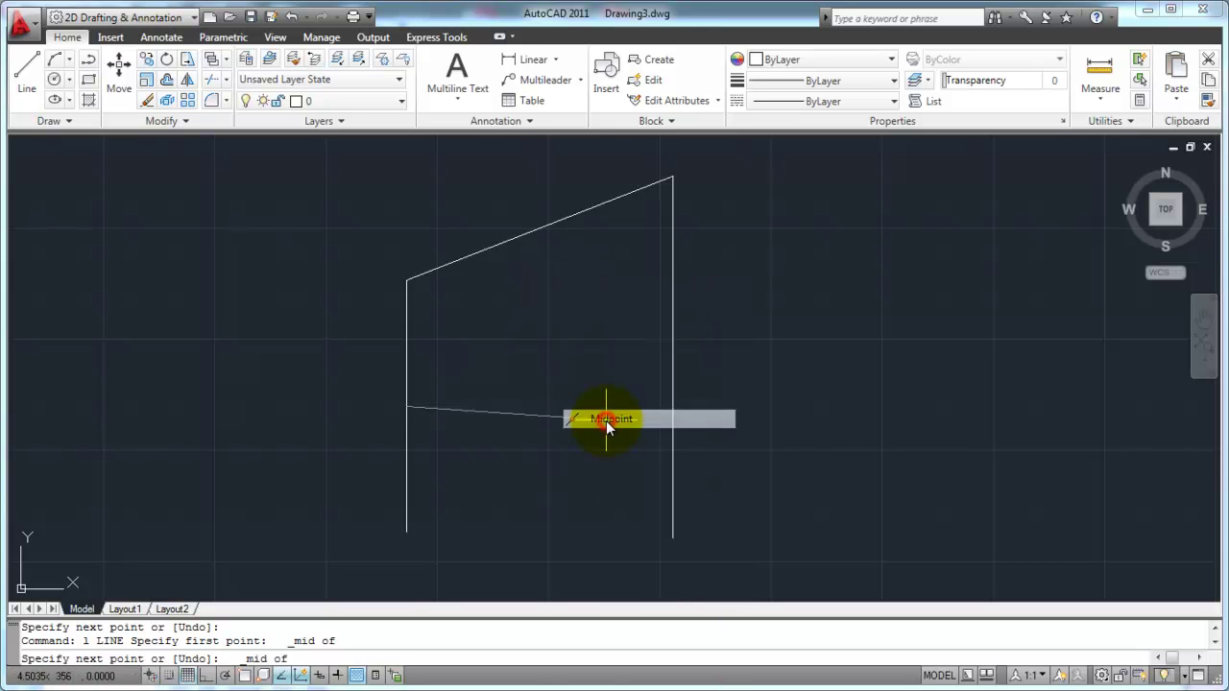
click(679, 379)
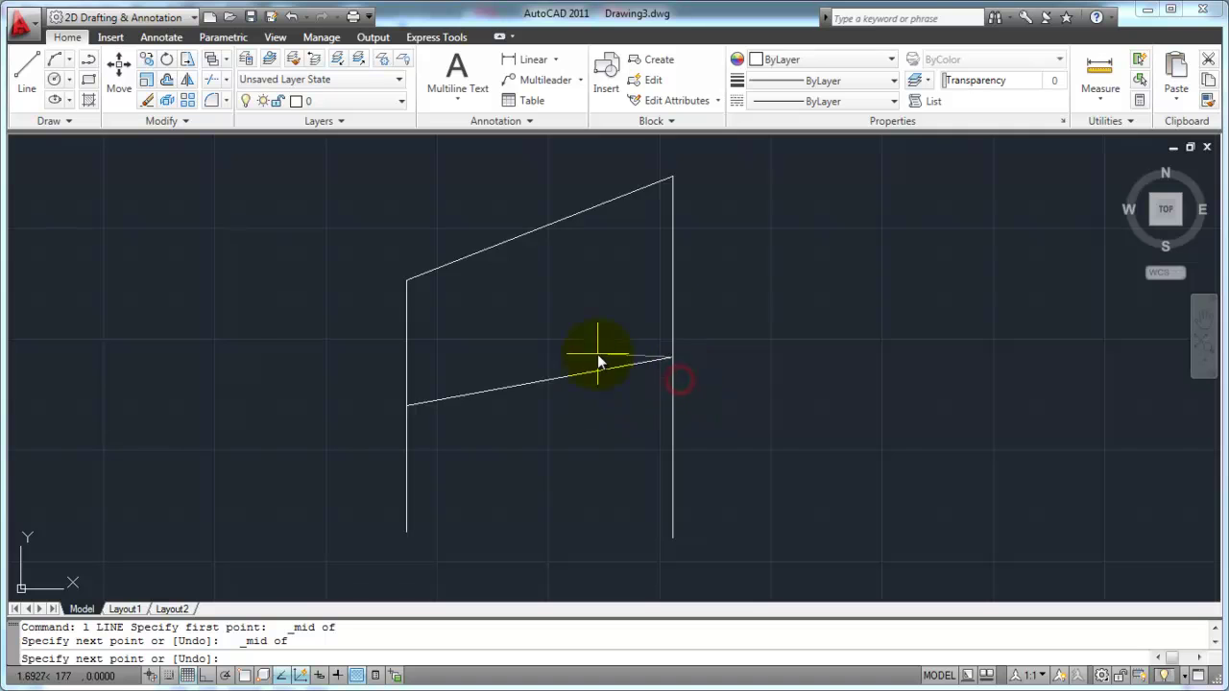
right_click(764, 285)
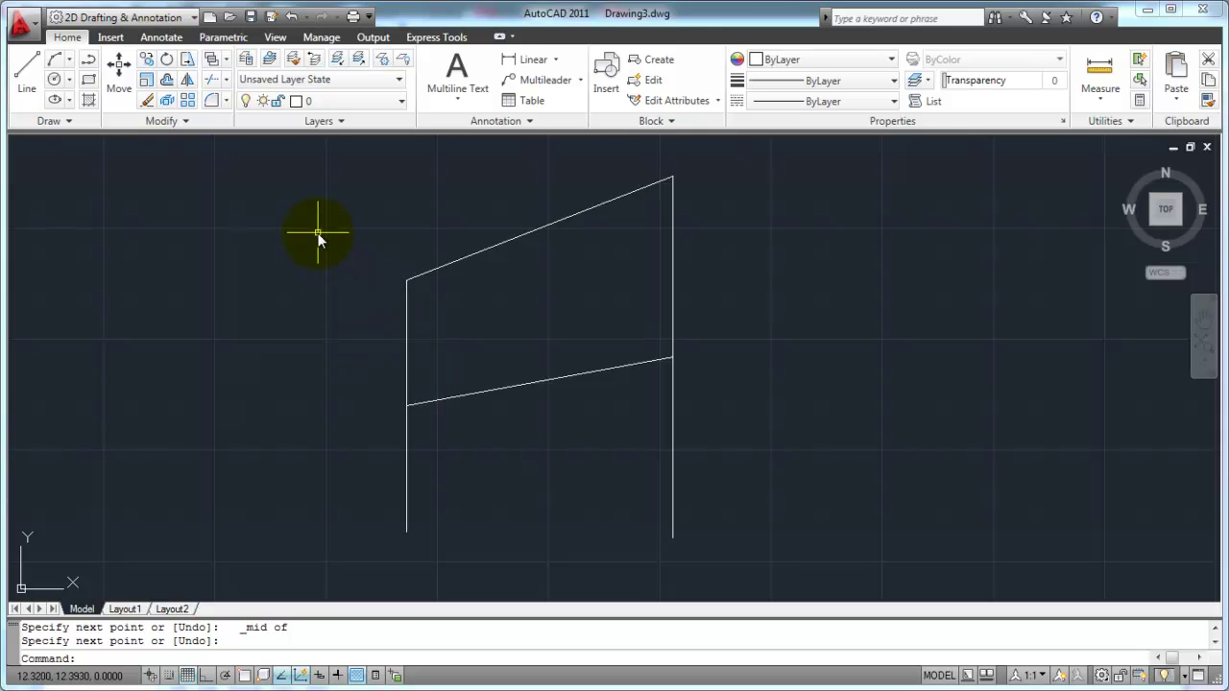
Step: Draw a line from the intersection of the lower sloped line and the longer vertical line to the upper sloped line's midpoint, using one-time Intersection and Midpoint snaps
text(l)
key(Return)
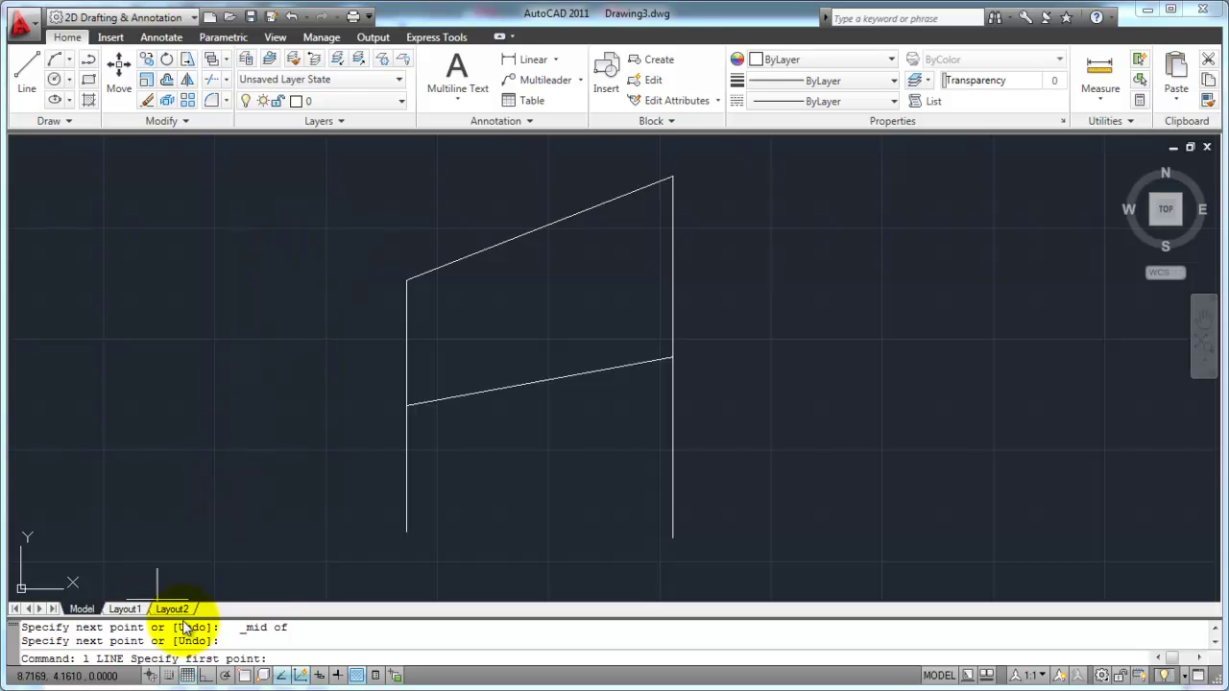
shift+right_click(293, 251)
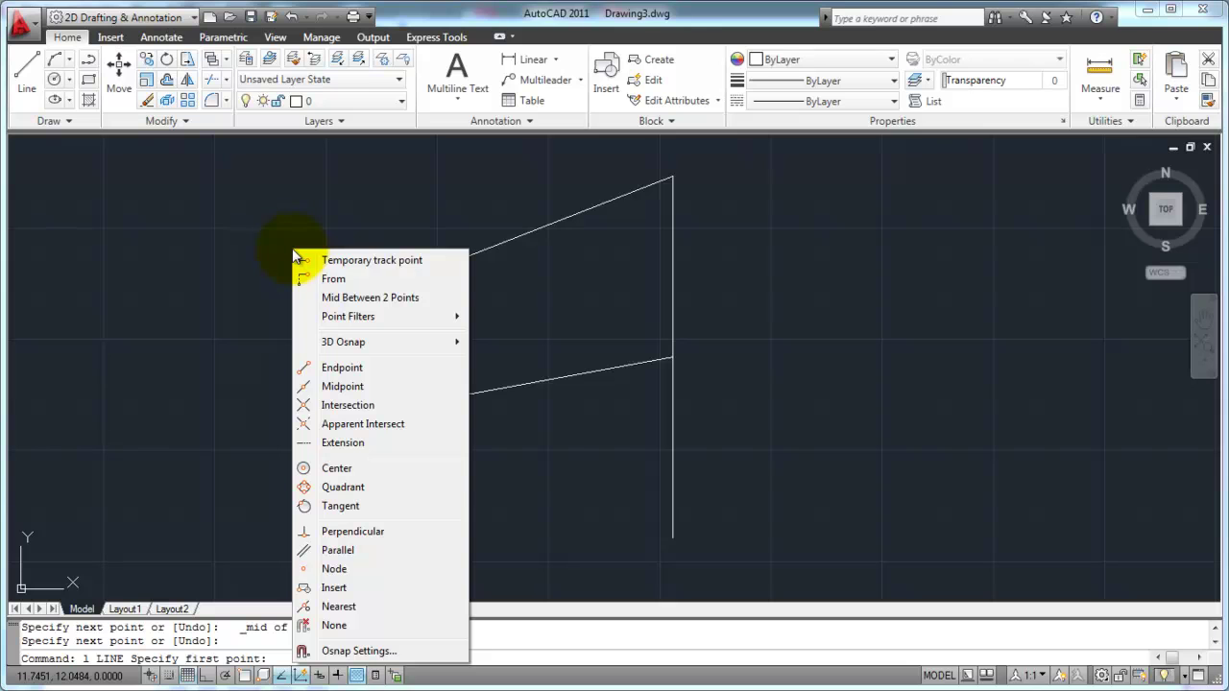
click(347, 405)
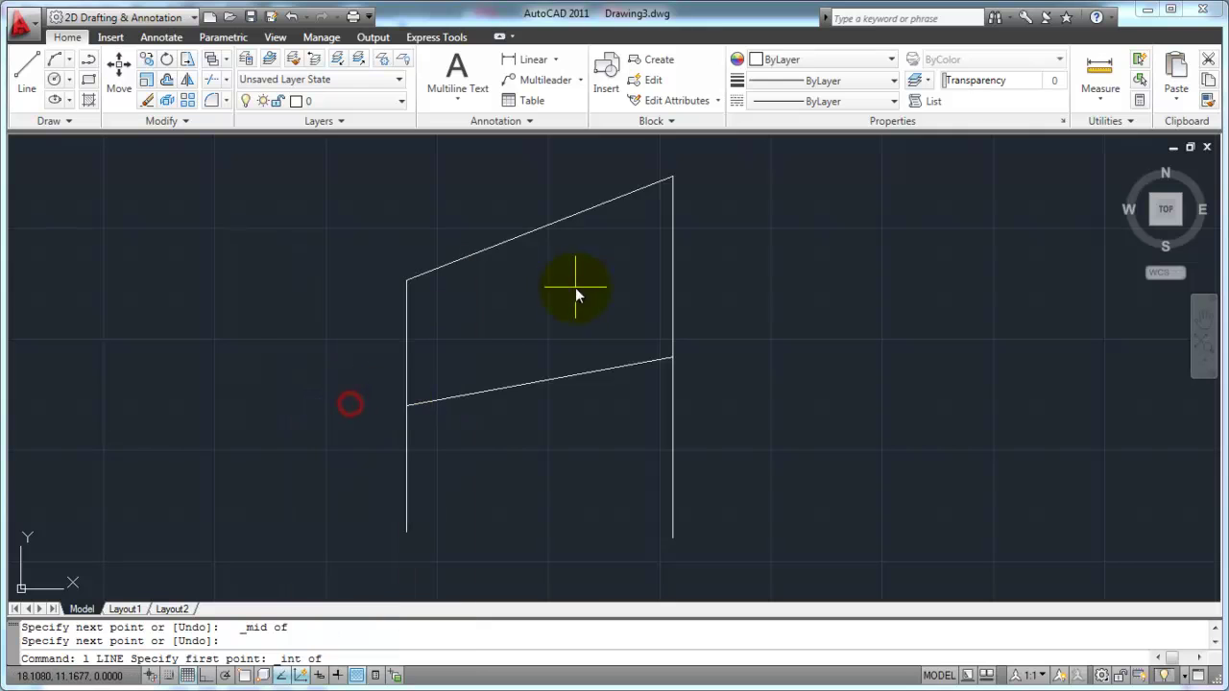
click(679, 353)
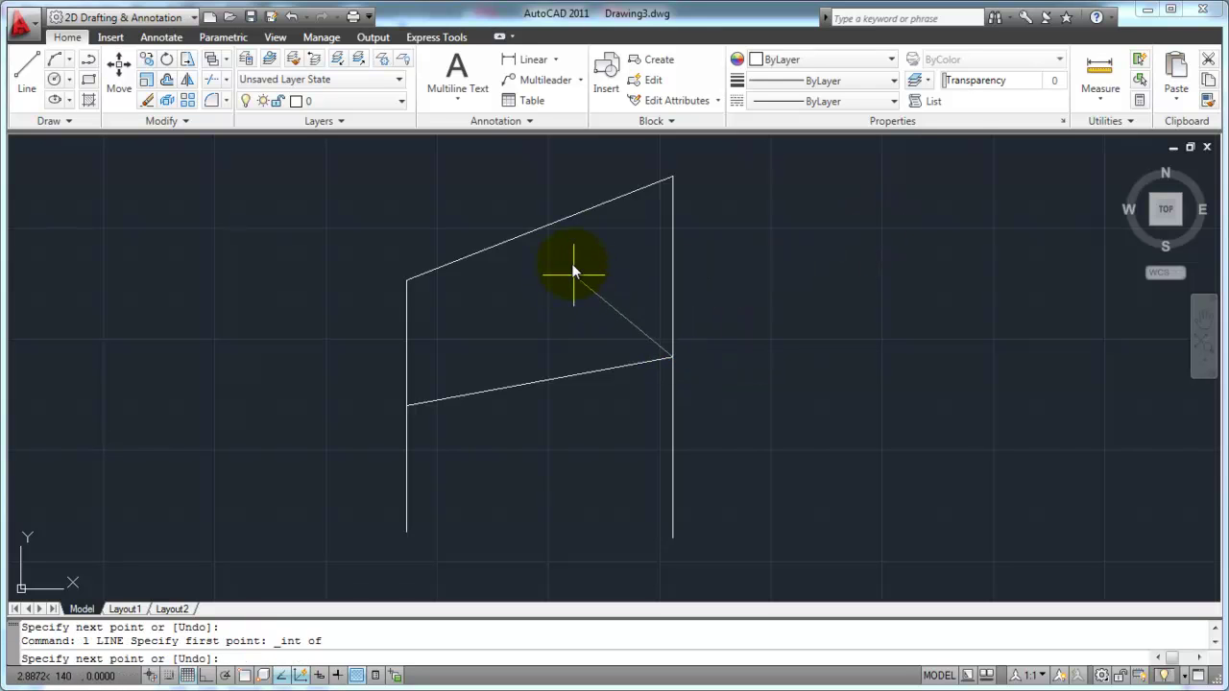
shift+right_click(529, 232)
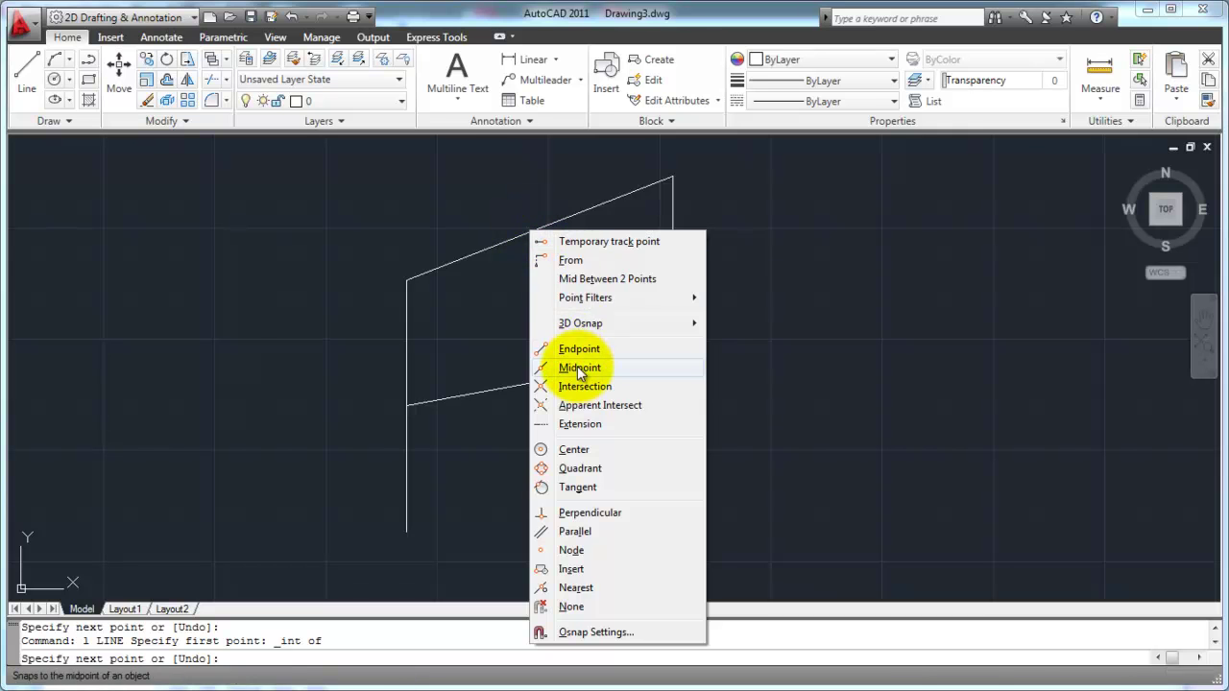
click(579, 350)
shift+right_click(546, 267)
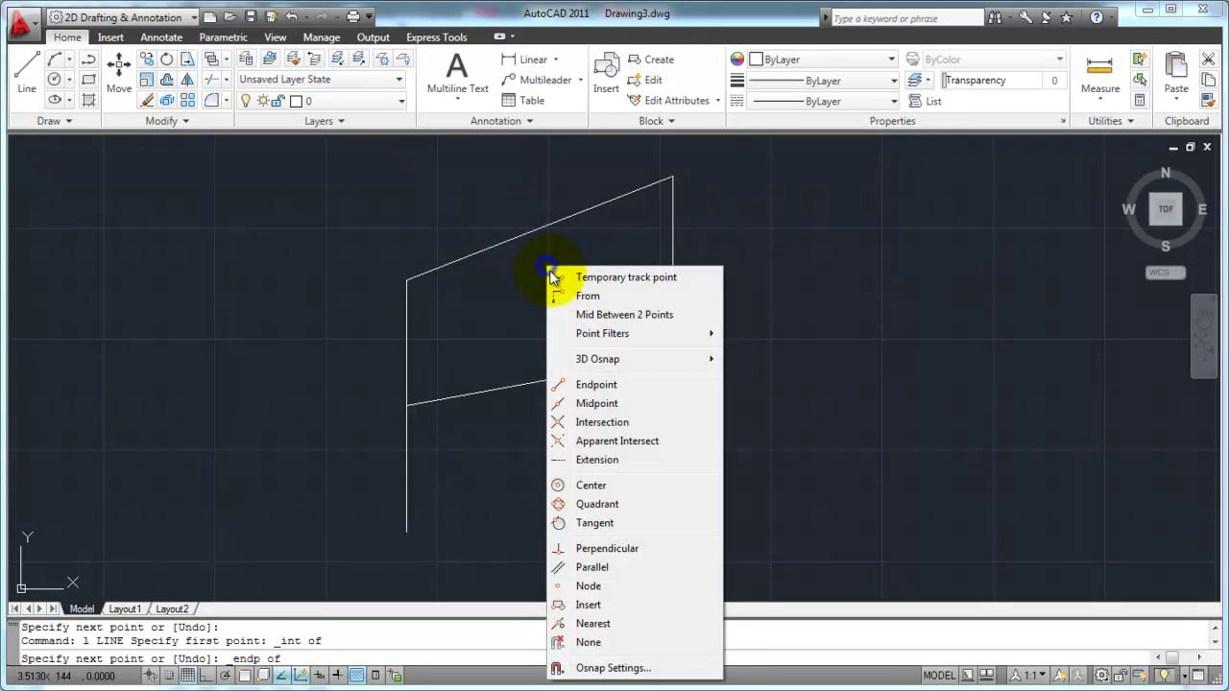
click(577, 404)
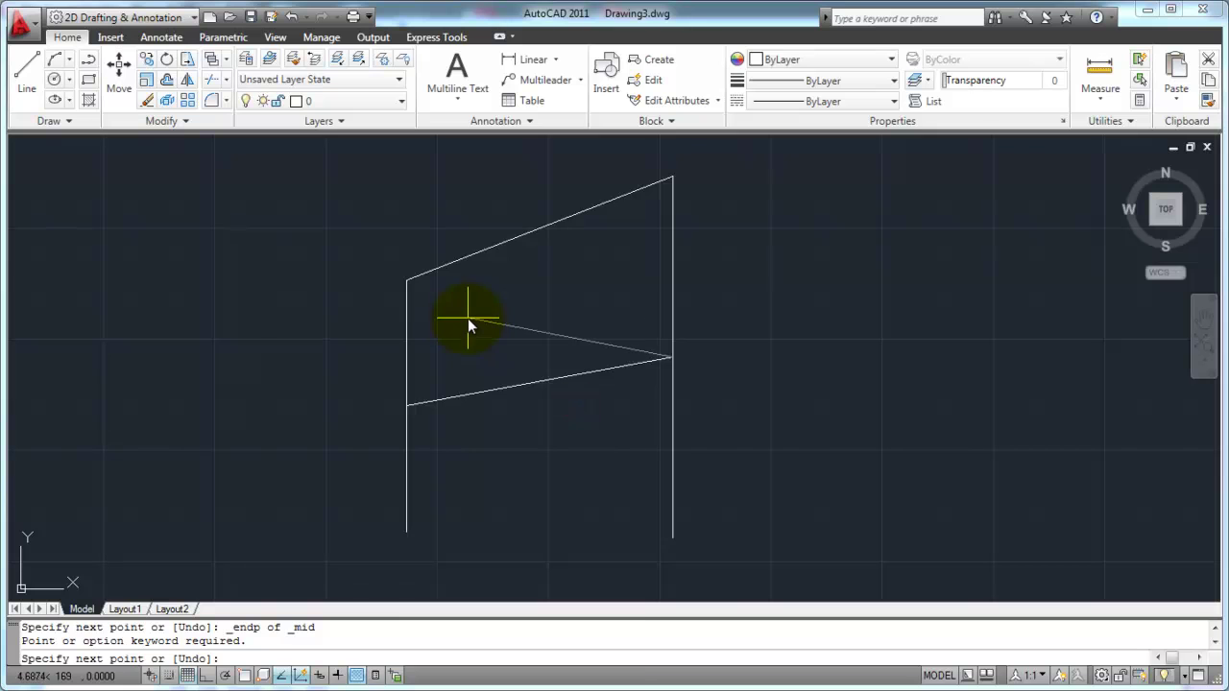
shift+right_click(467, 318)
click(523, 456)
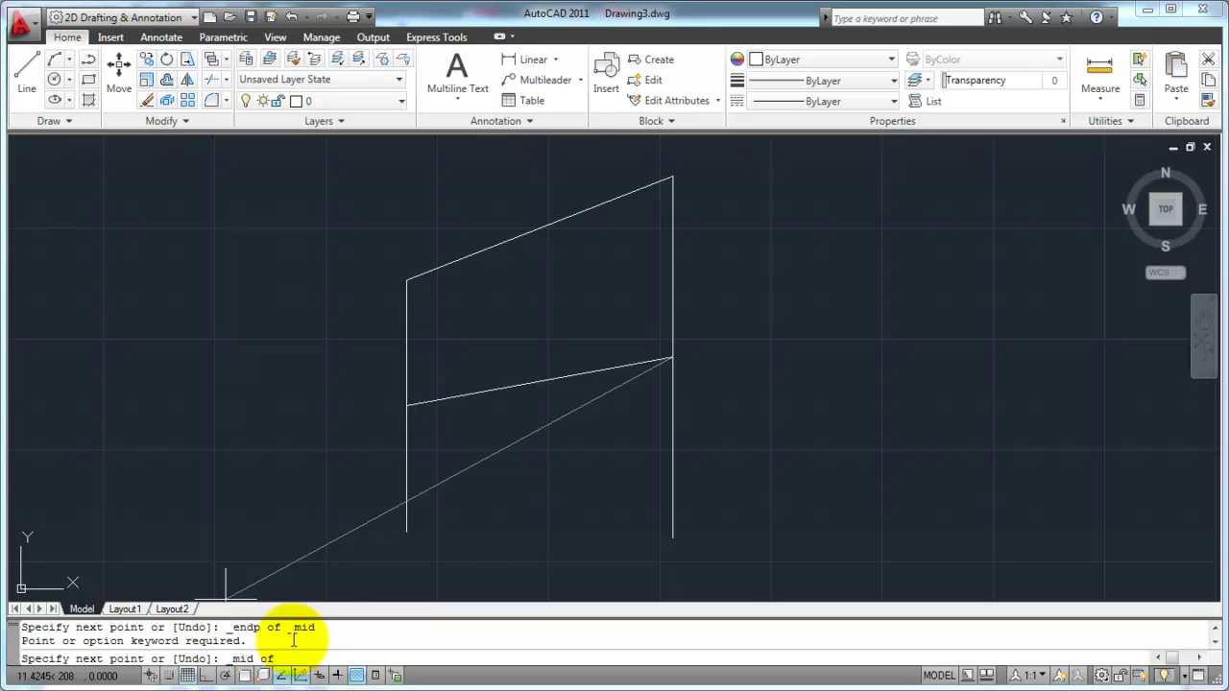
click(543, 229)
key(Return)
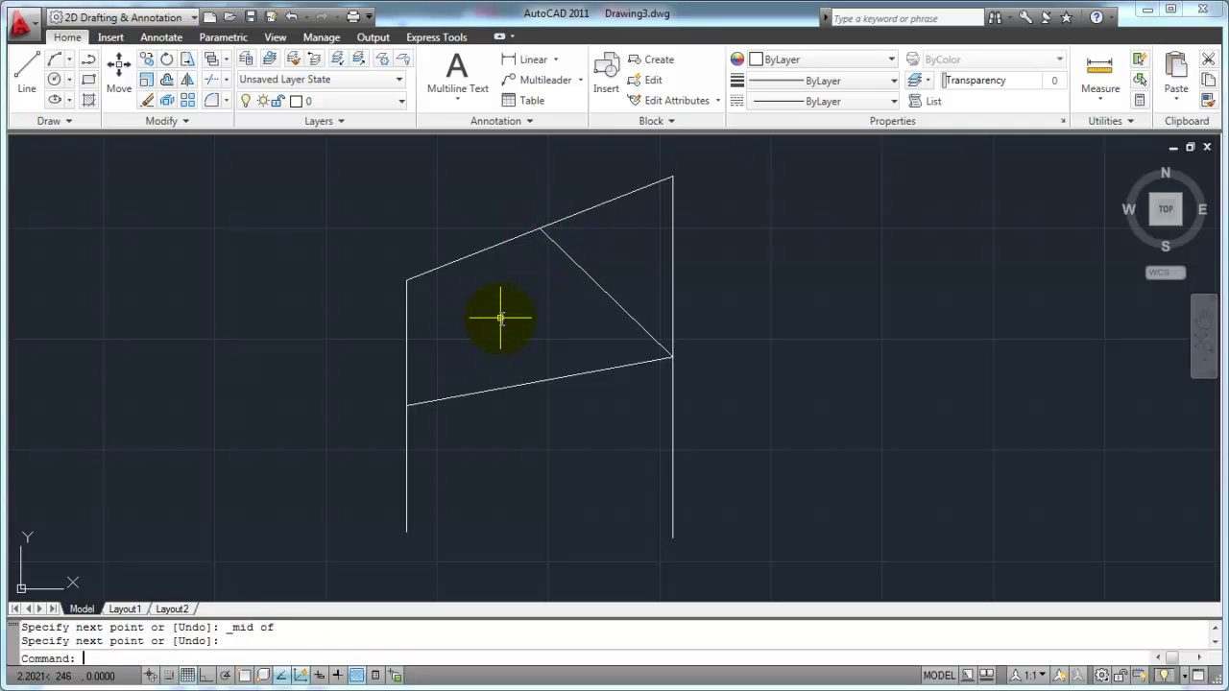
Step: Draw a line about 4 units long from empty space outside the frame to the shorter vertical line, ending with a one-time Perpendicular snap
text(l)
key(Return)
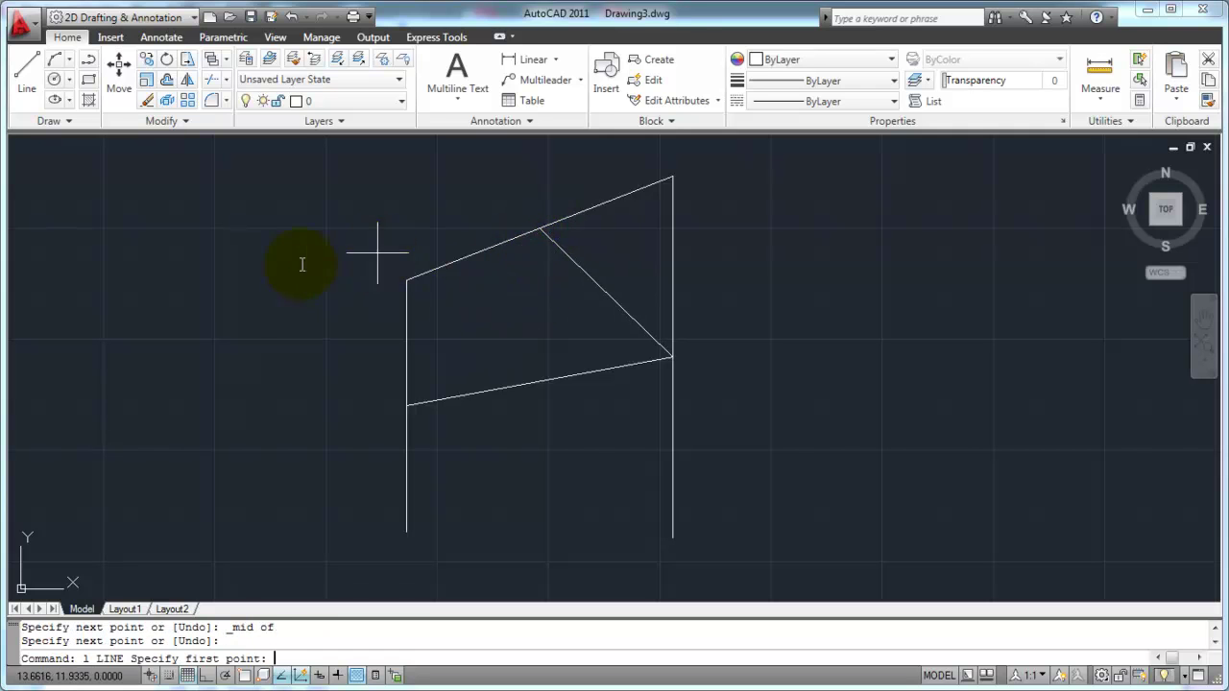
shift+right_click(279, 249)
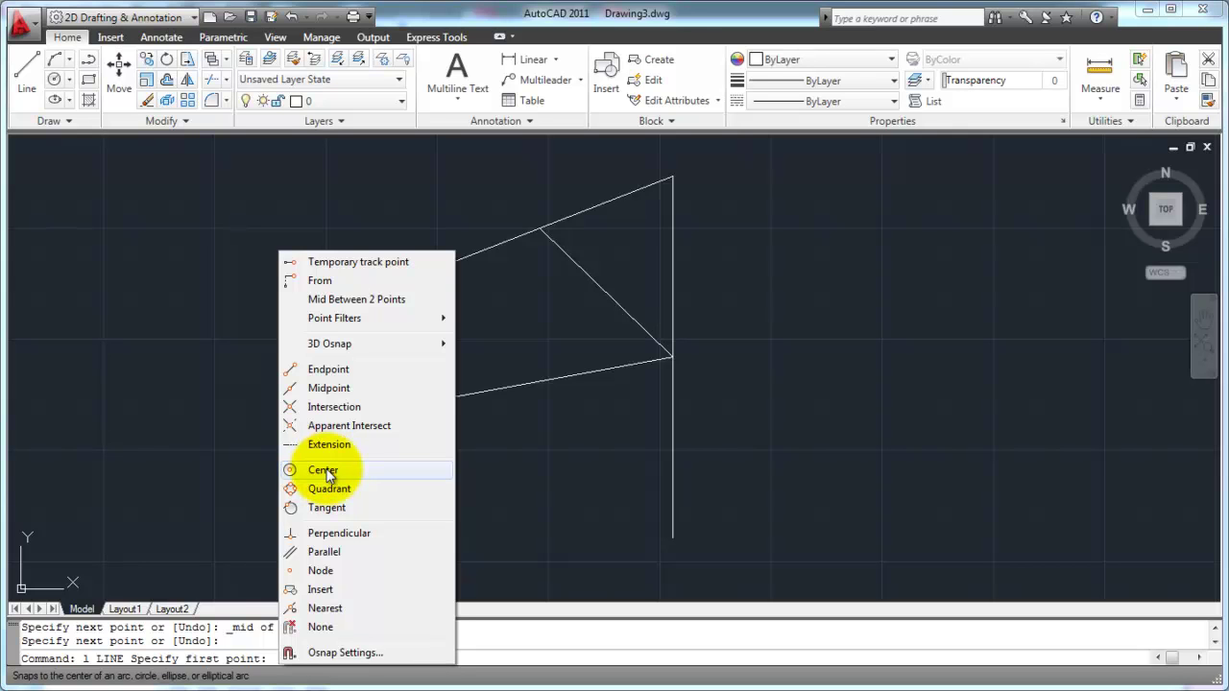
click(318, 533)
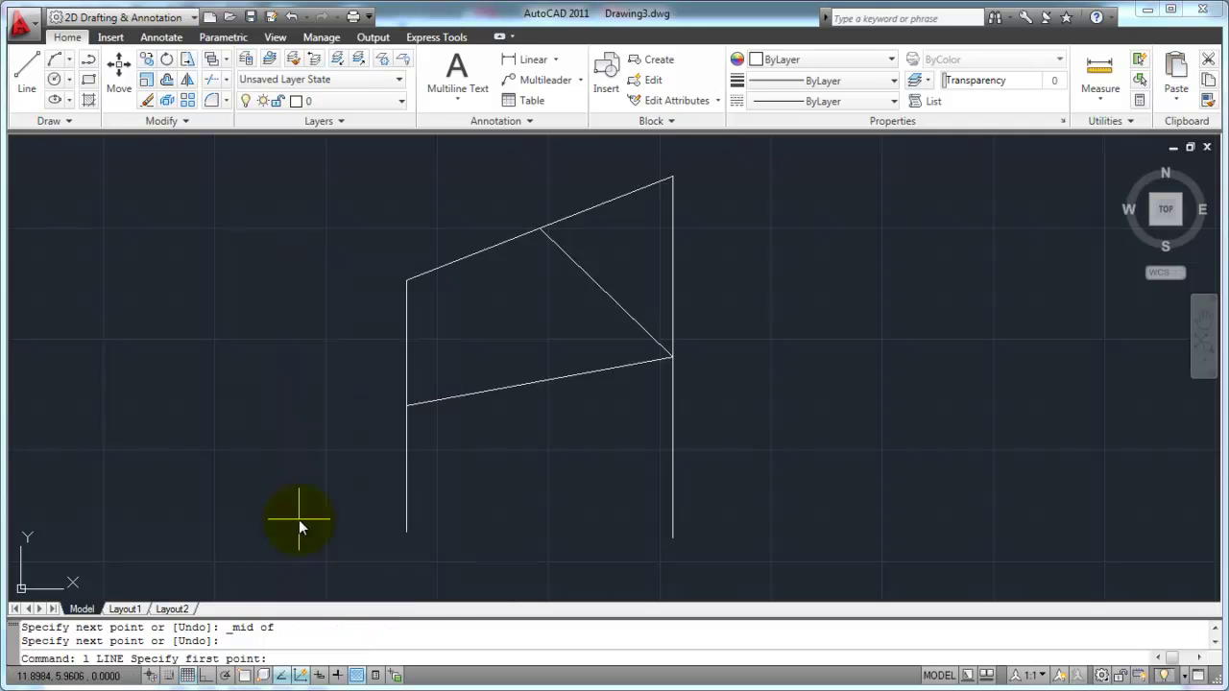
click(230, 349)
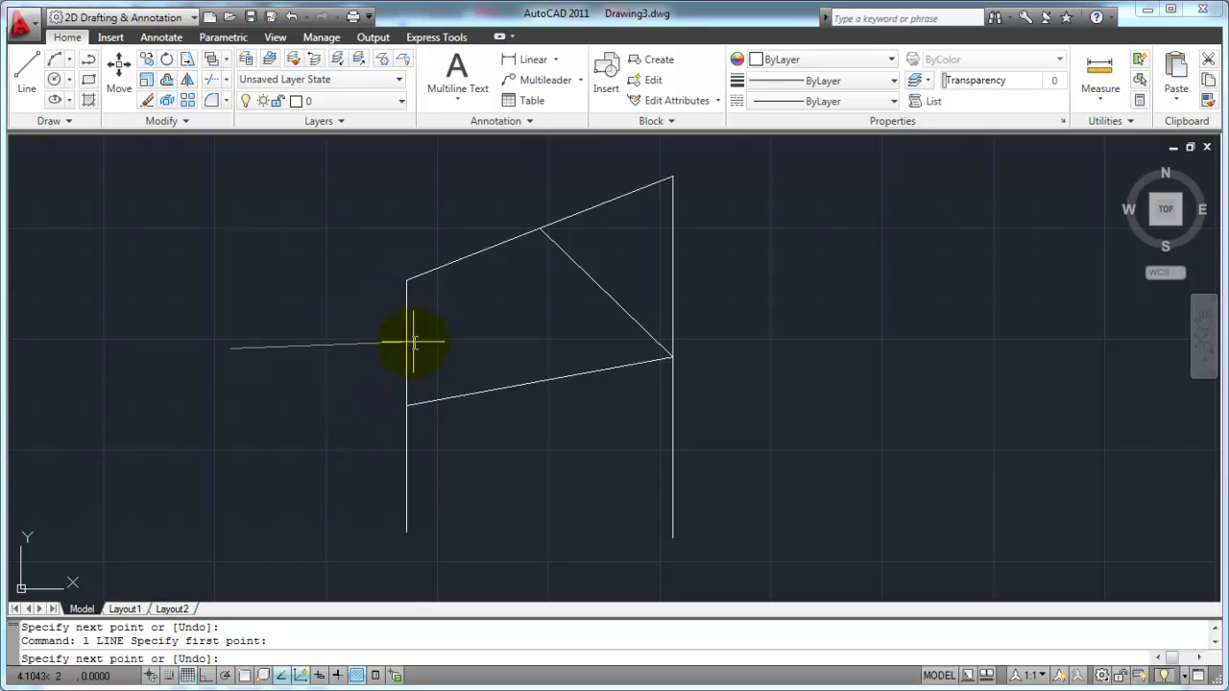
shift+right_click(352, 199)
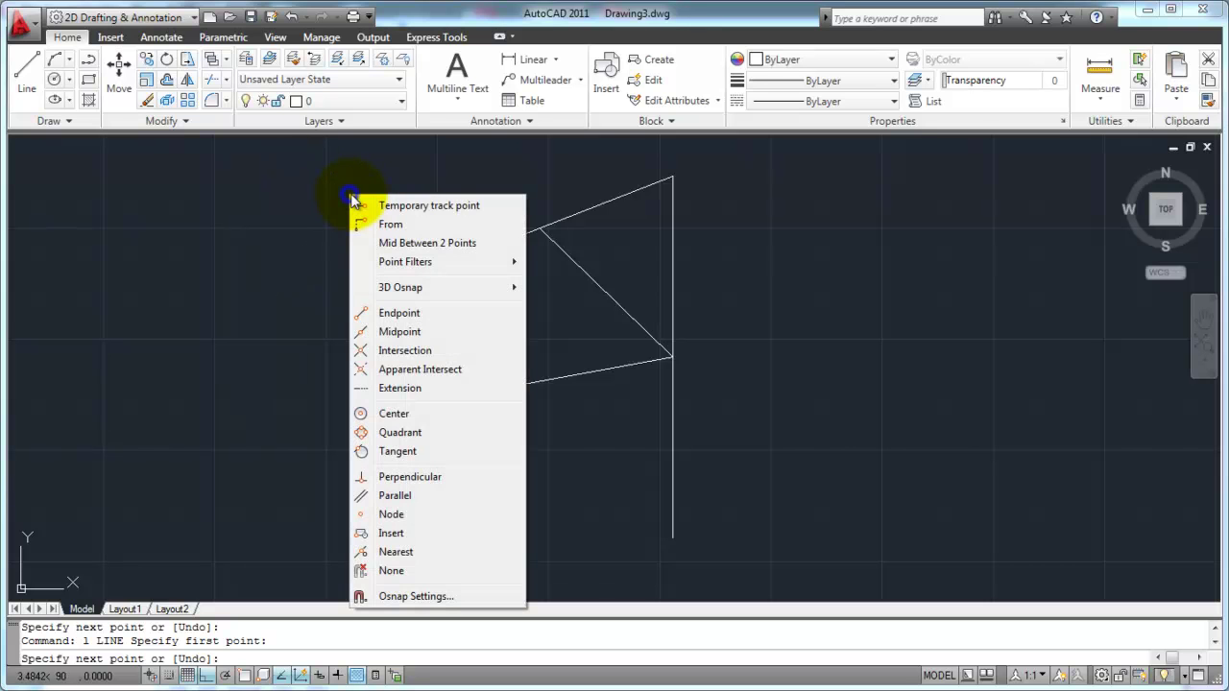
click(414, 477)
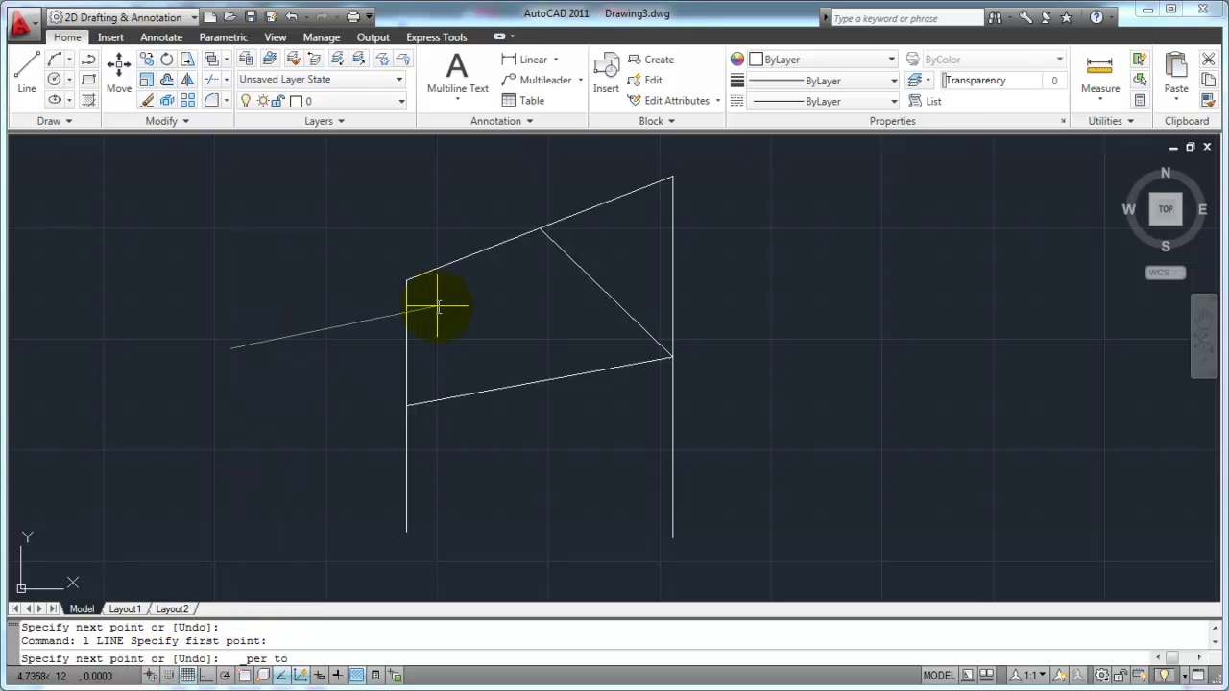
click(407, 360)
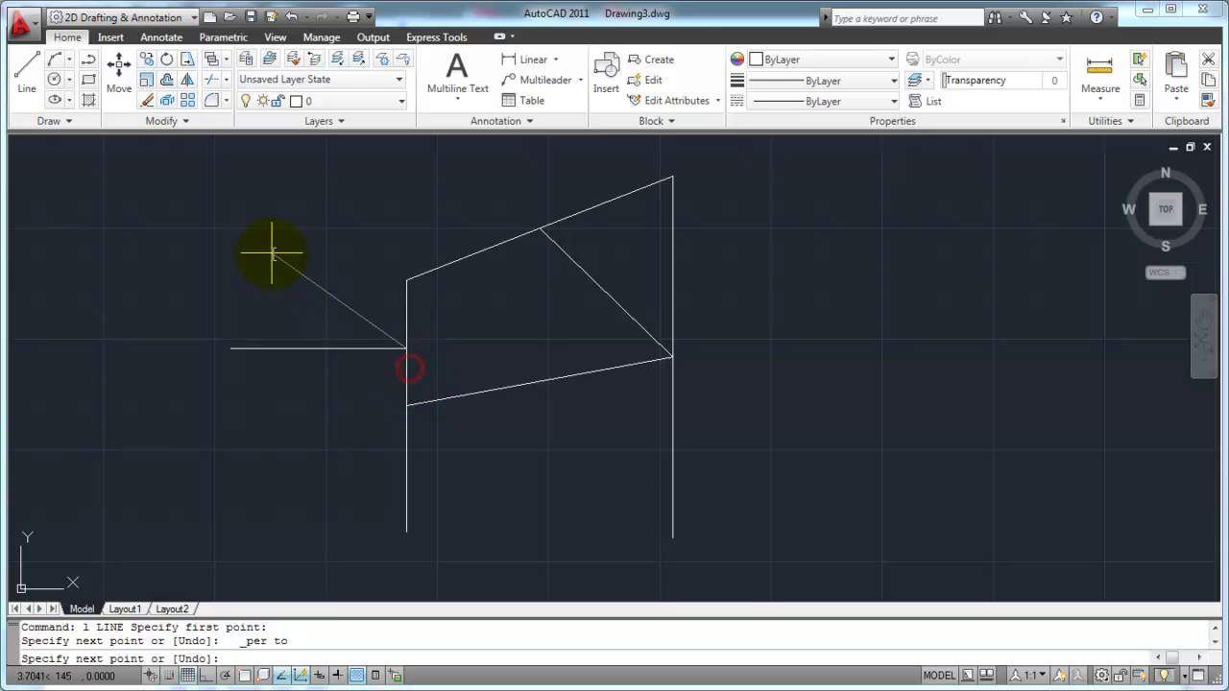
right_click(276, 223)
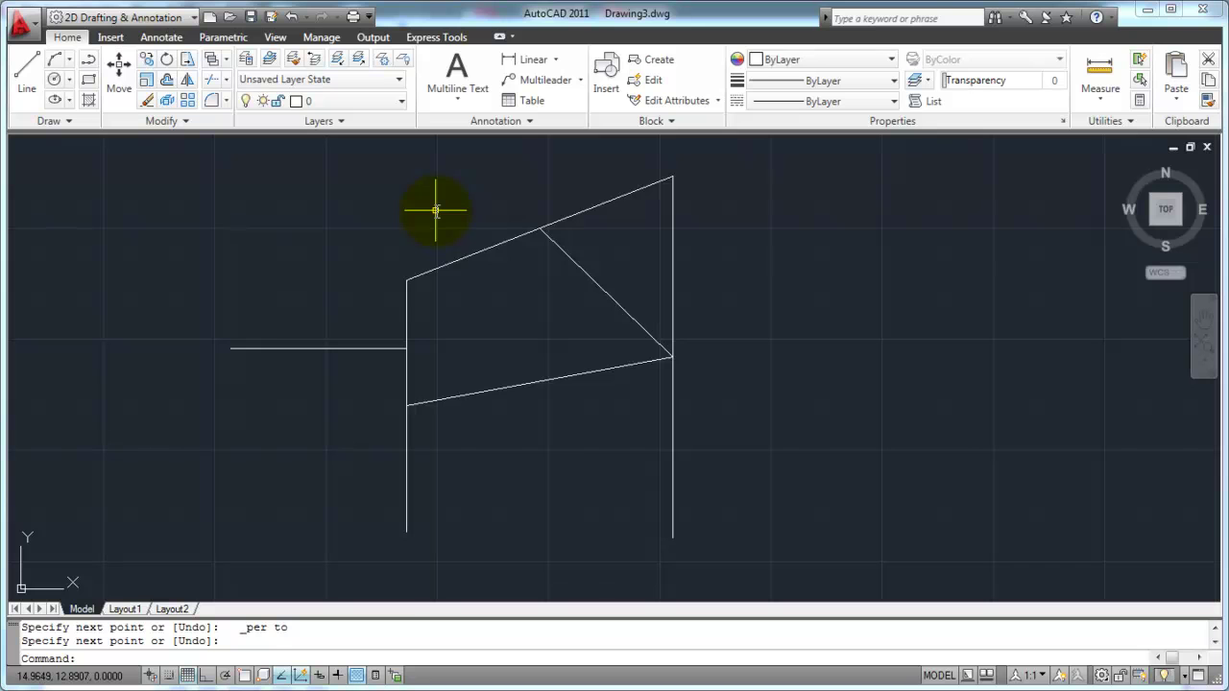
Step: Draw a line about 2 units long from above the upper sloped line to that line, ending with a one-time Perpendicular snap
text(l)
key(Return)
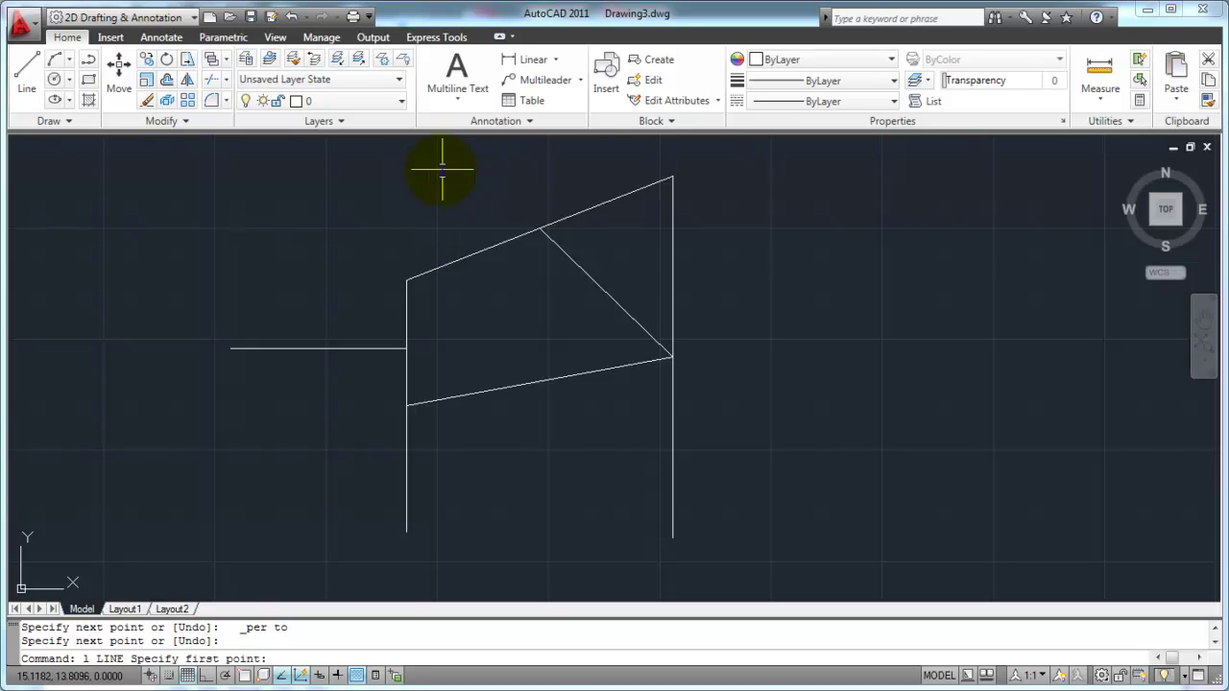
click(420, 174)
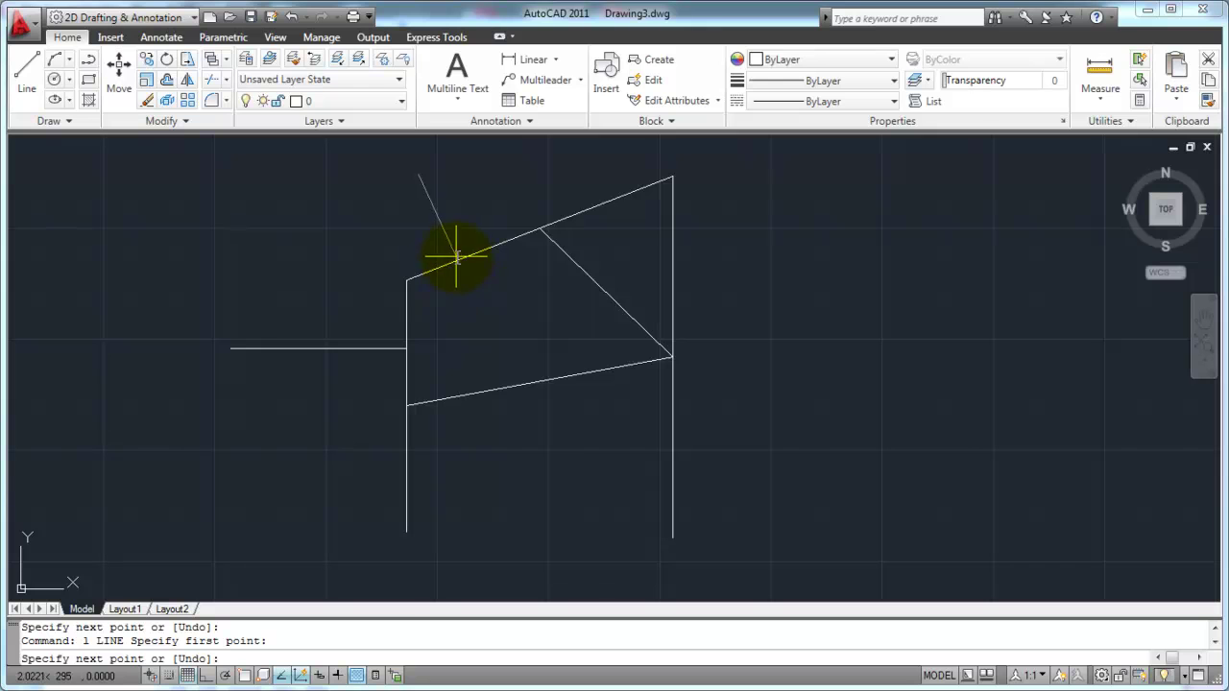
key(F8)
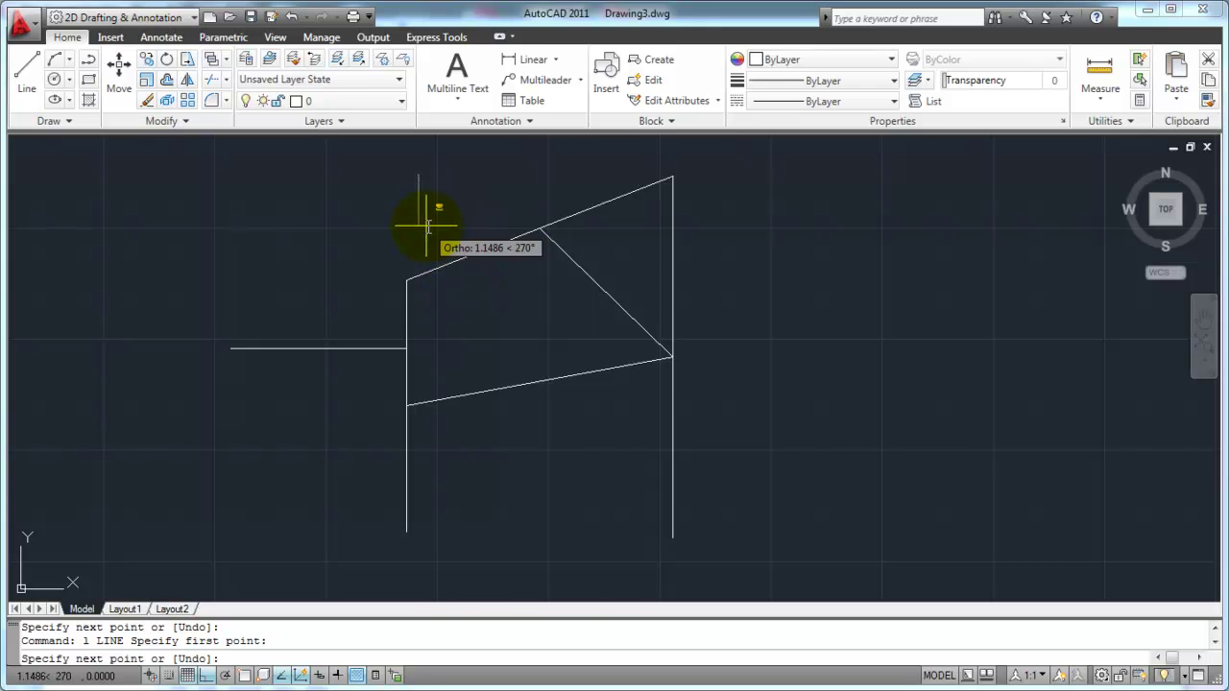
shift+right_click(427, 227)
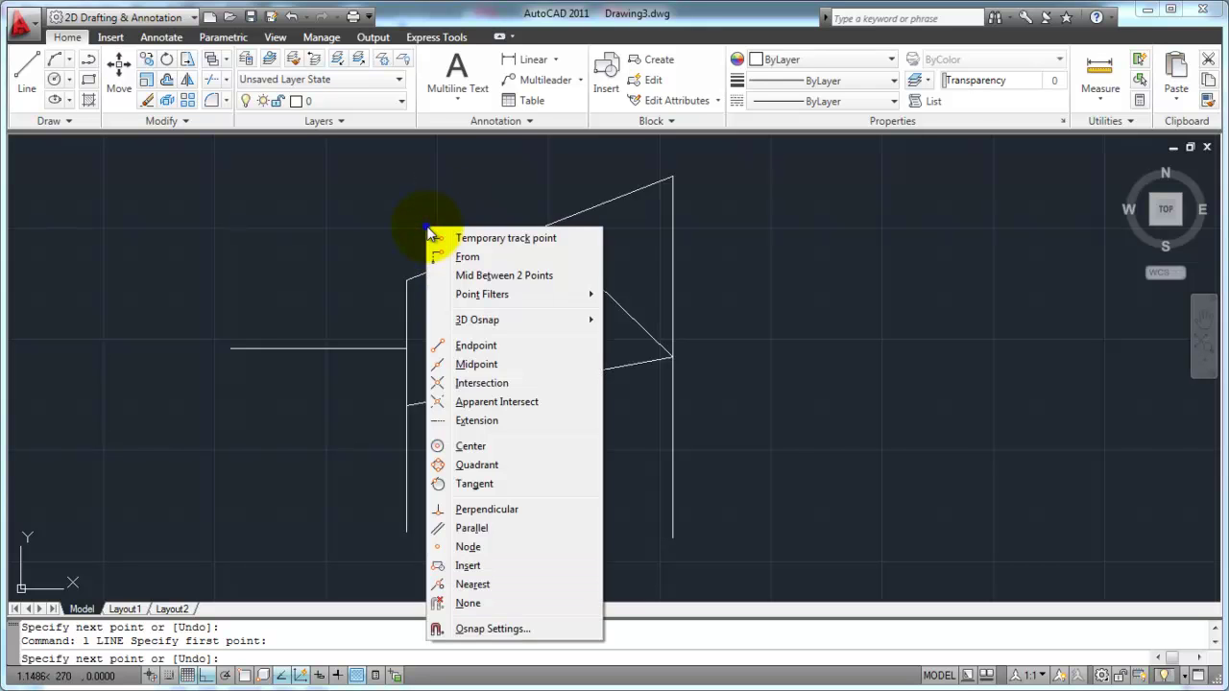
click(493, 511)
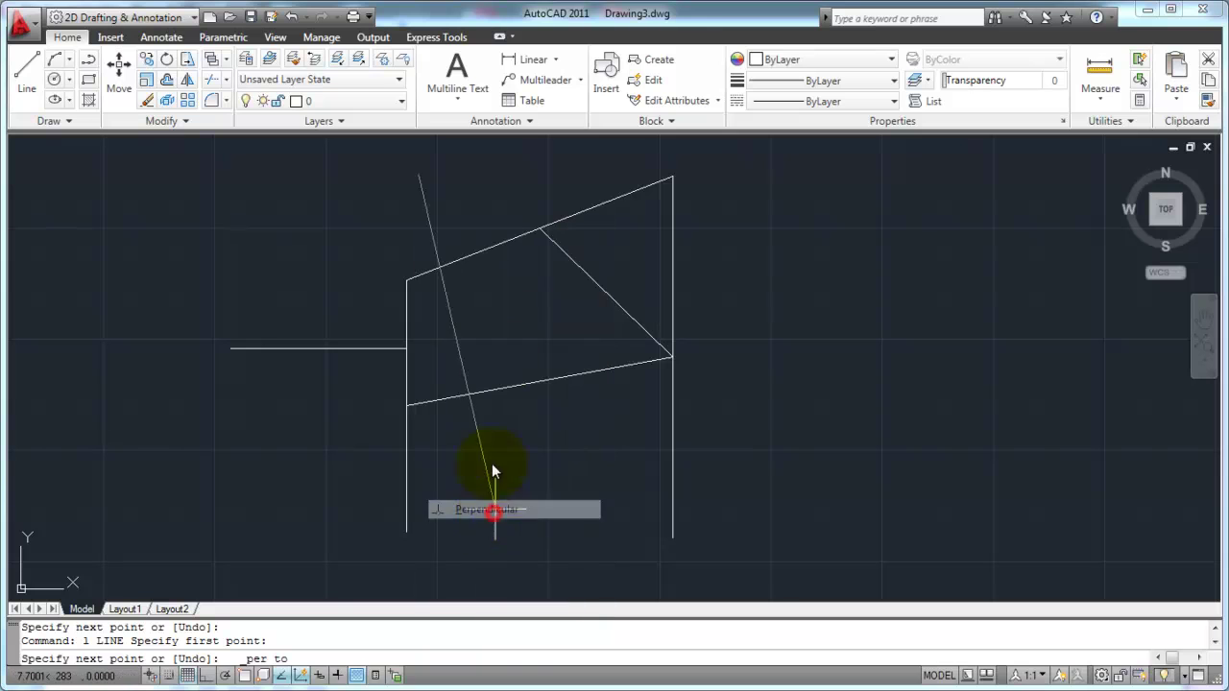
click(479, 255)
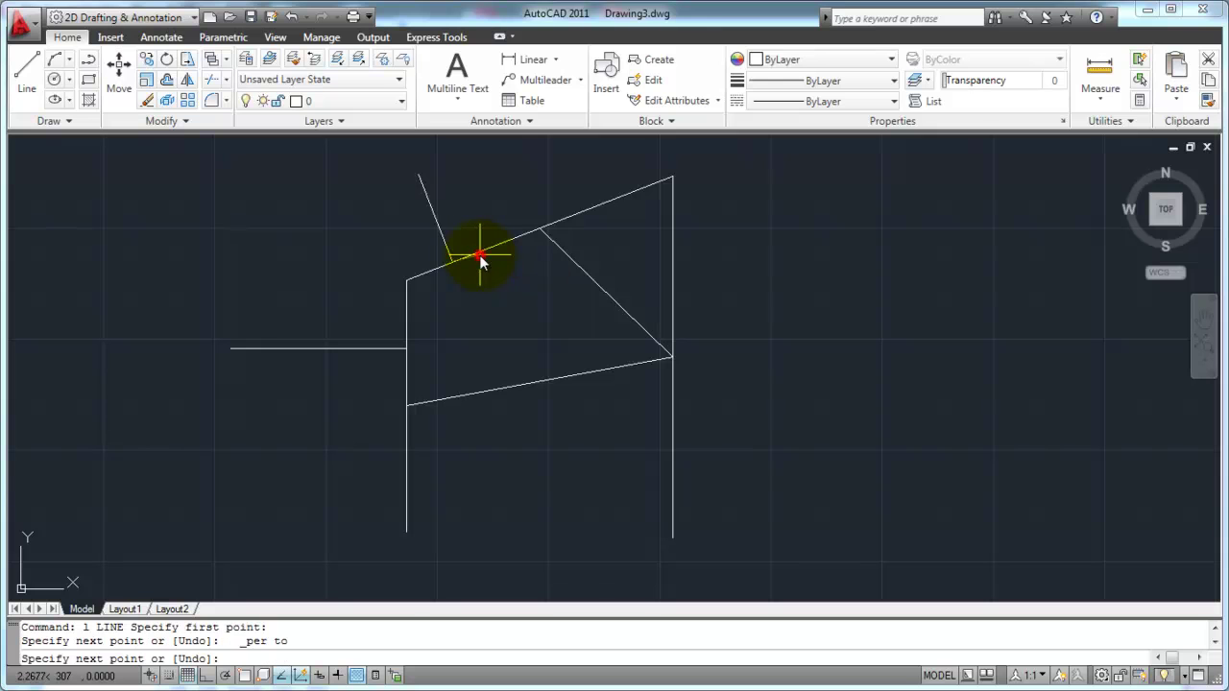
key(Return)
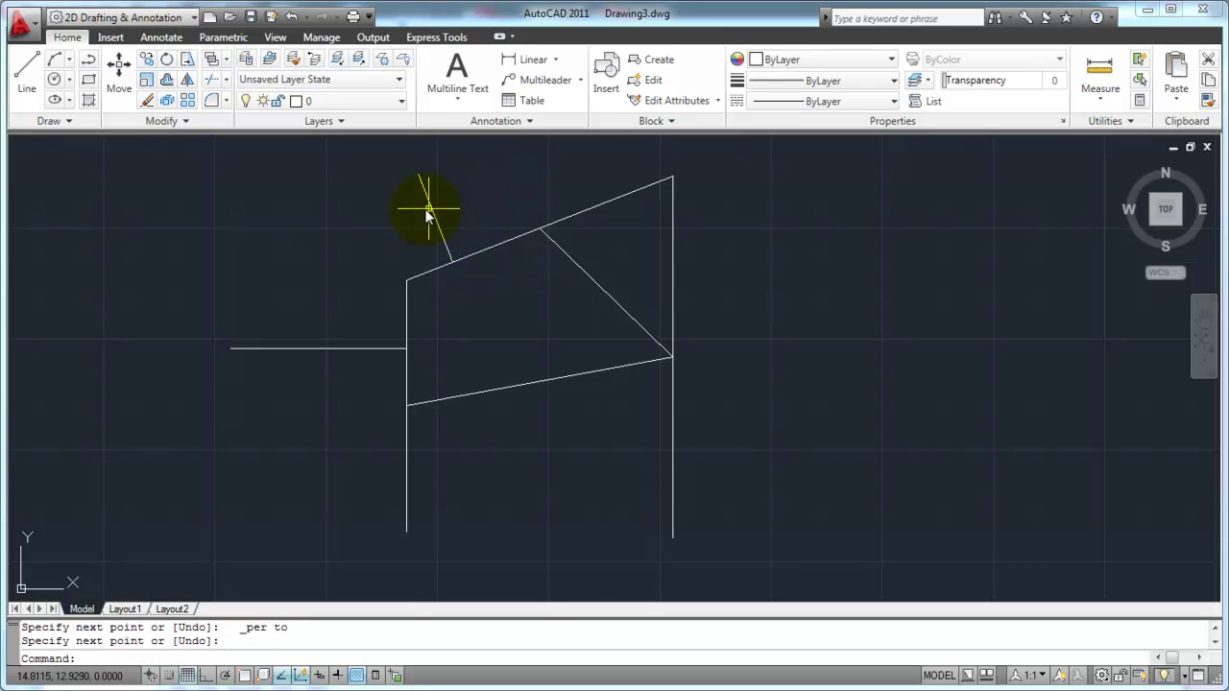
click(422, 181)
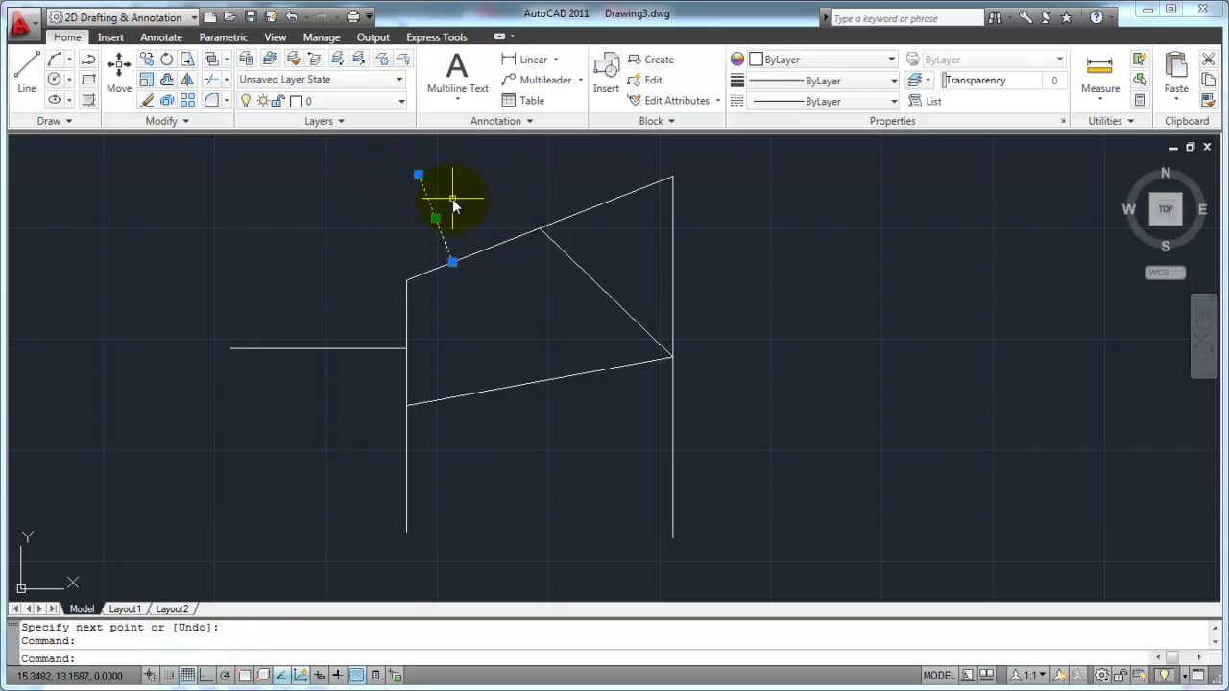
key(Escape)
key(Escape)
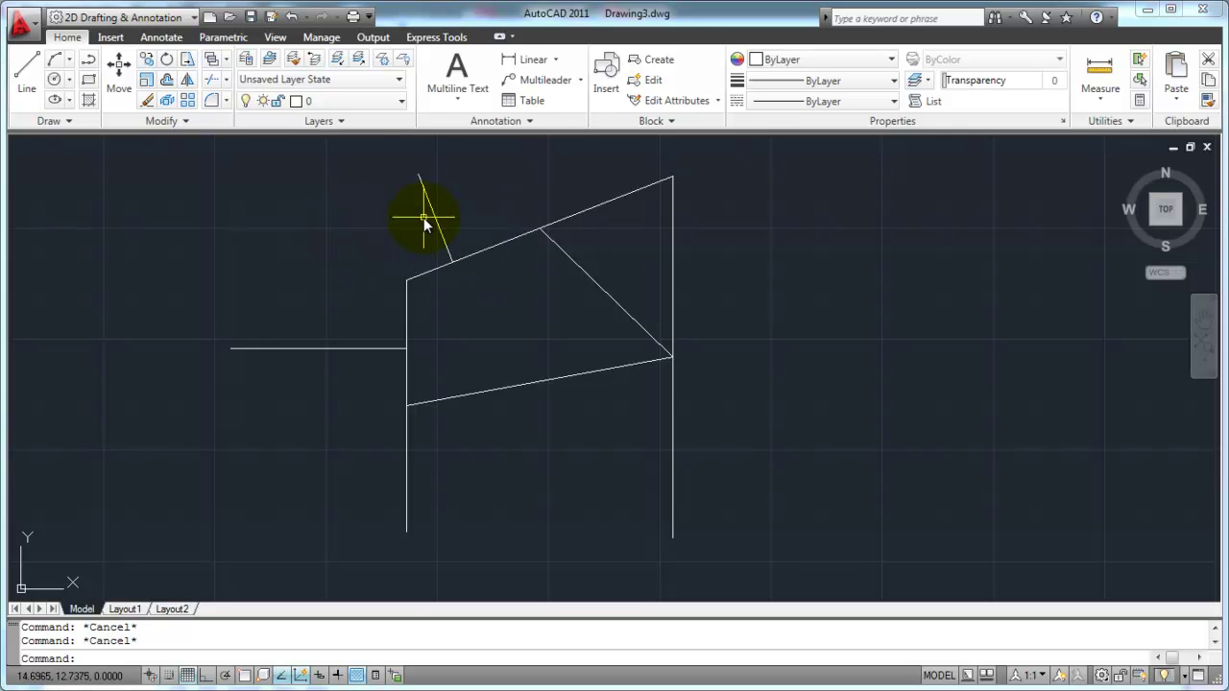
click(434, 248)
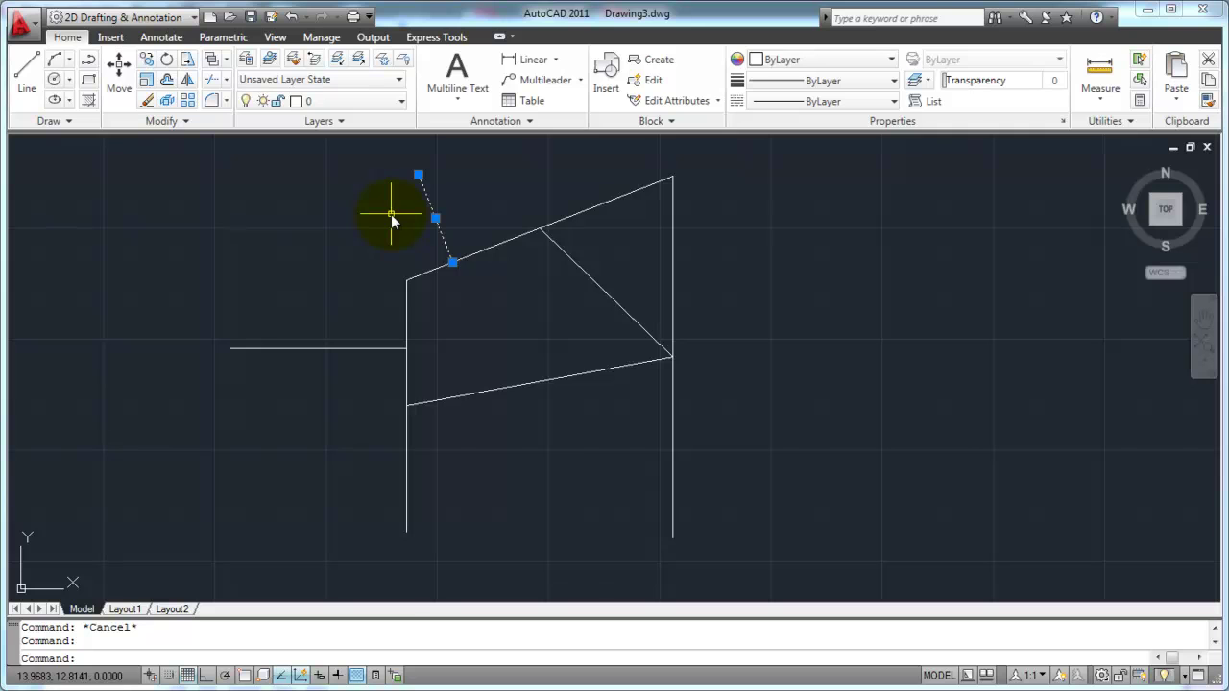
key(Escape)
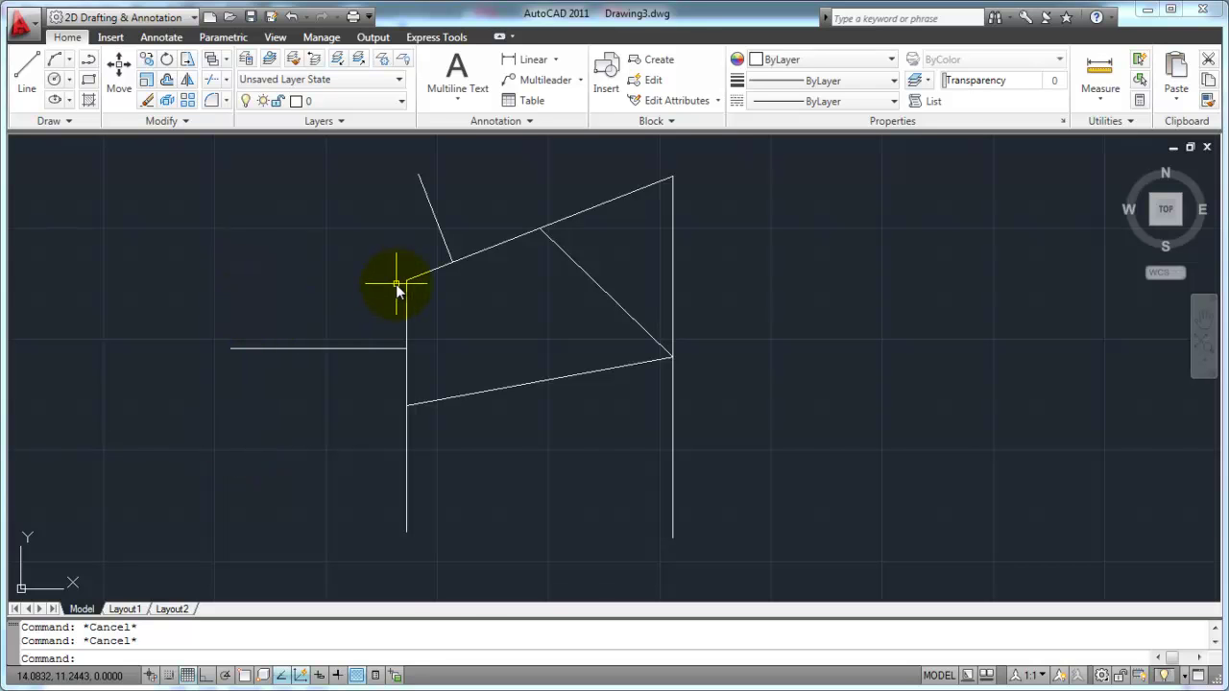
Step: Review the list of one-time object snap options without choosing any of them
shift+right_click(338, 252)
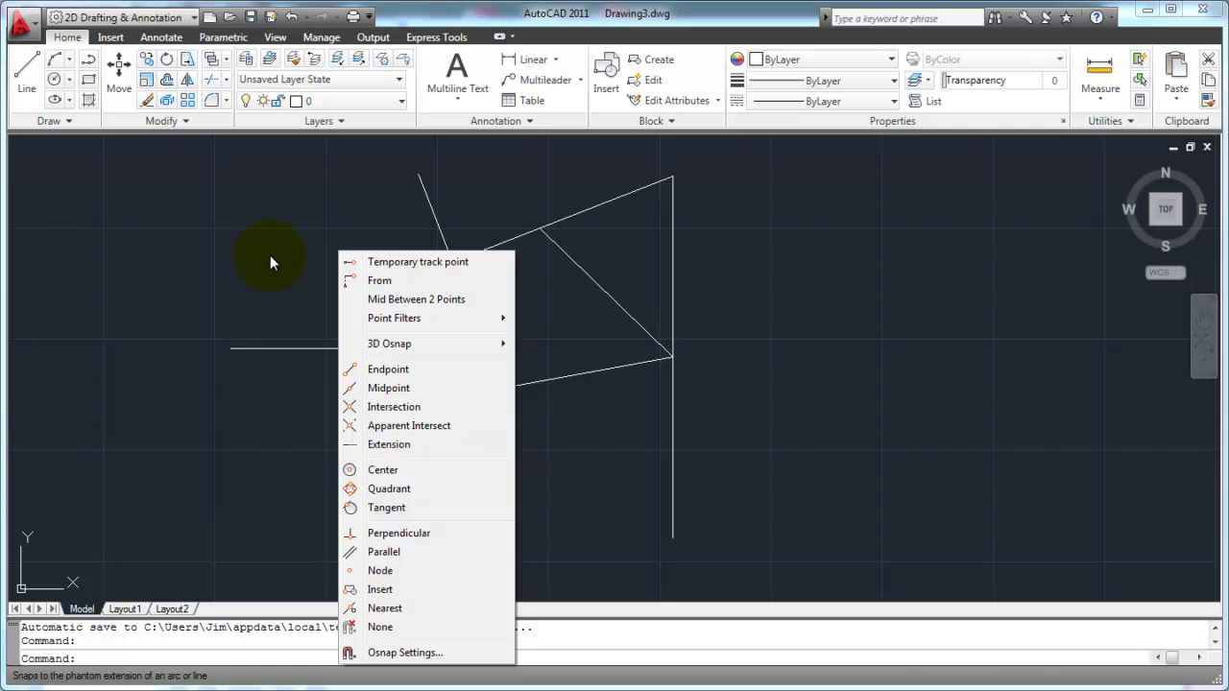
click(266, 225)
click(231, 242)
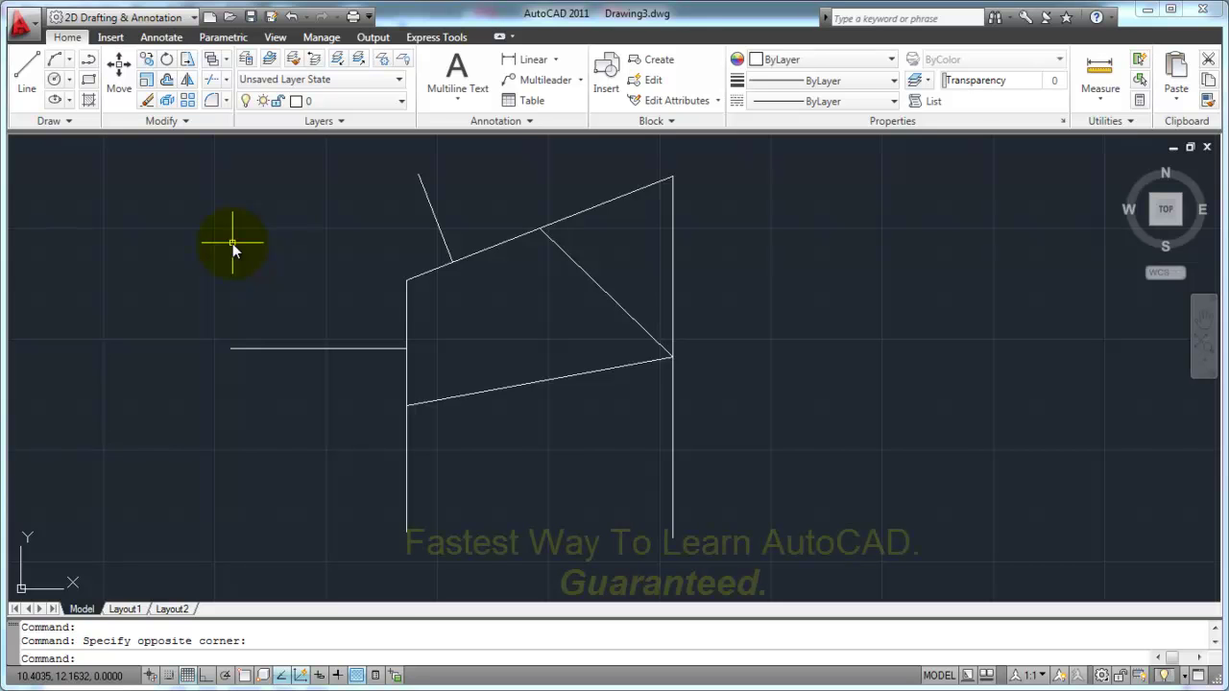
shift+right_click(251, 232)
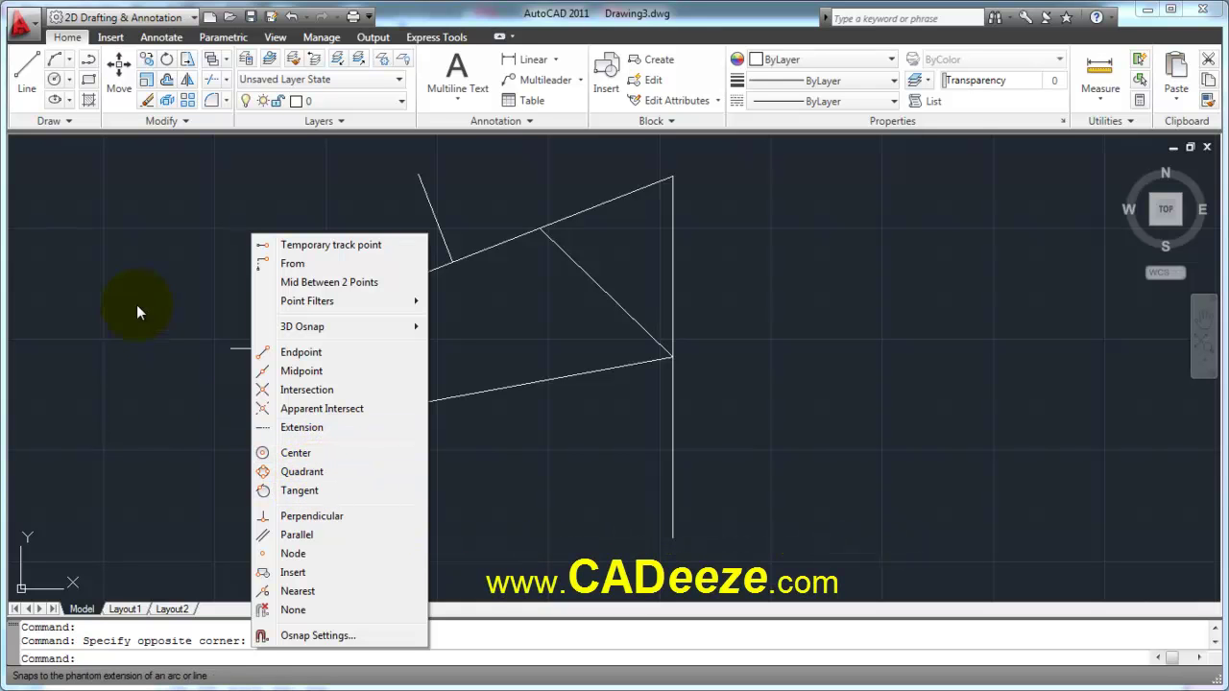
click(182, 222)
click(223, 273)
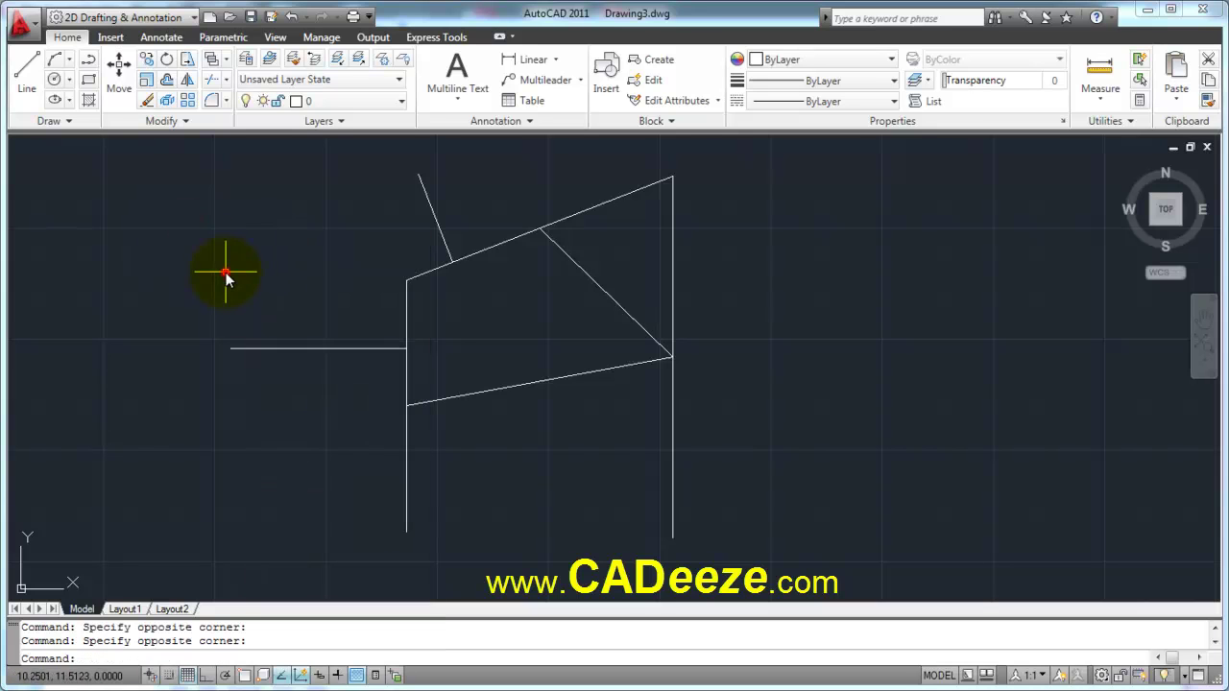